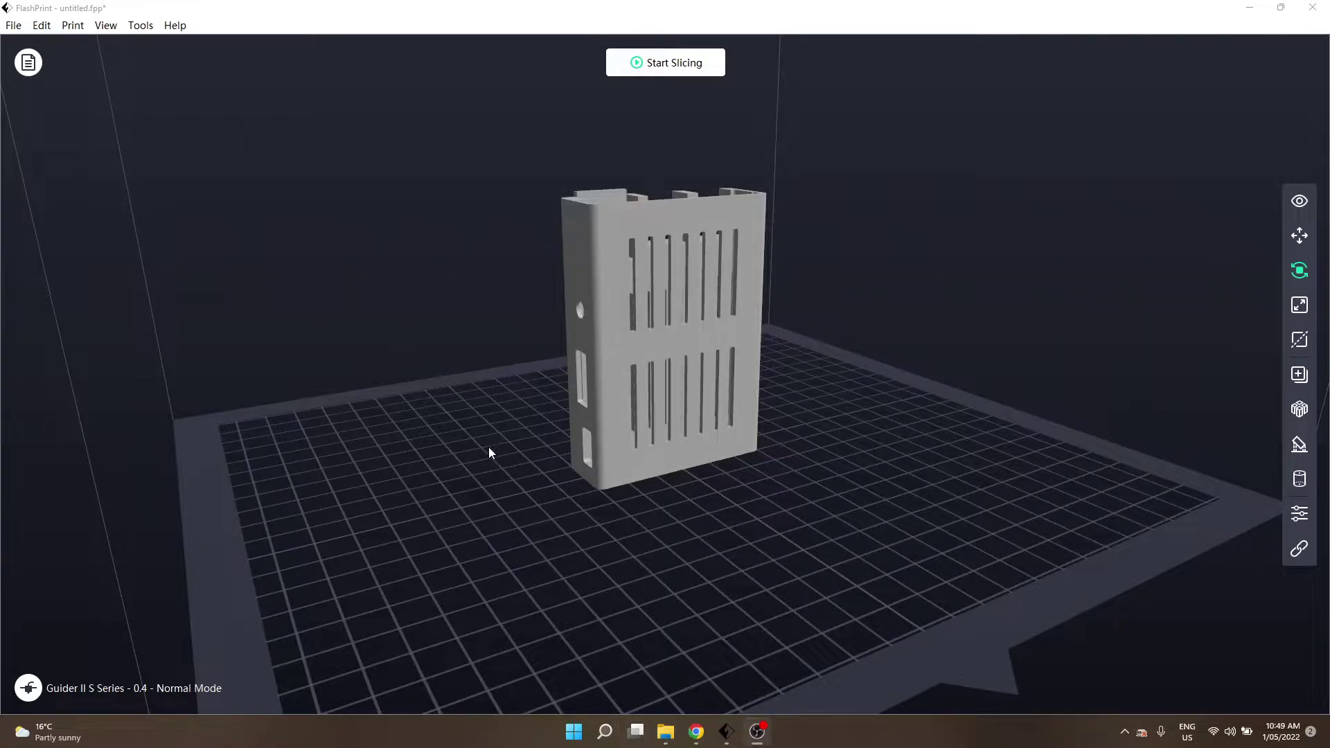
# Step: Examine the upright case's walls, ventilation slots and port openings from all sides
pyautogui.moveTo(563, 382); pyautogui.dragTo(543, 255)
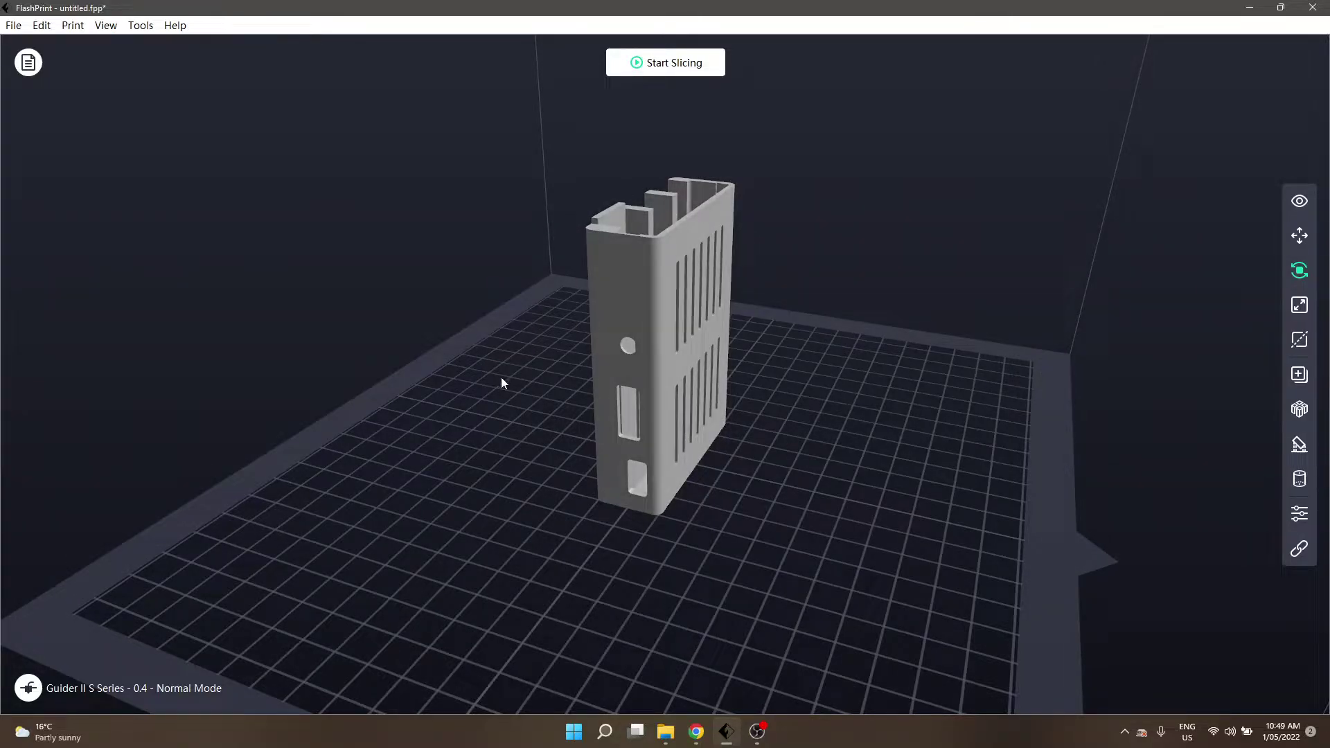
pyautogui.moveTo(502, 380); pyautogui.dragTo(610, 411)
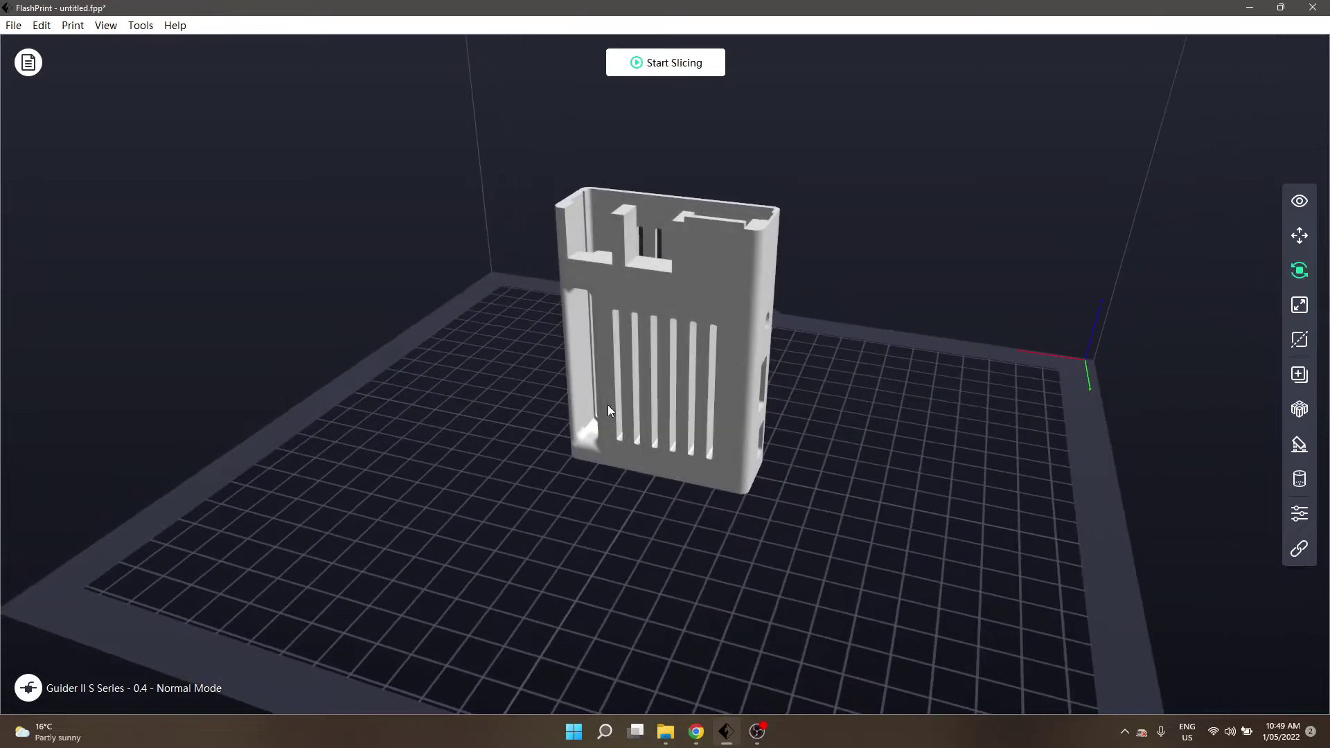
pyautogui.moveTo(705, 359); pyautogui.dragTo(688, 263)
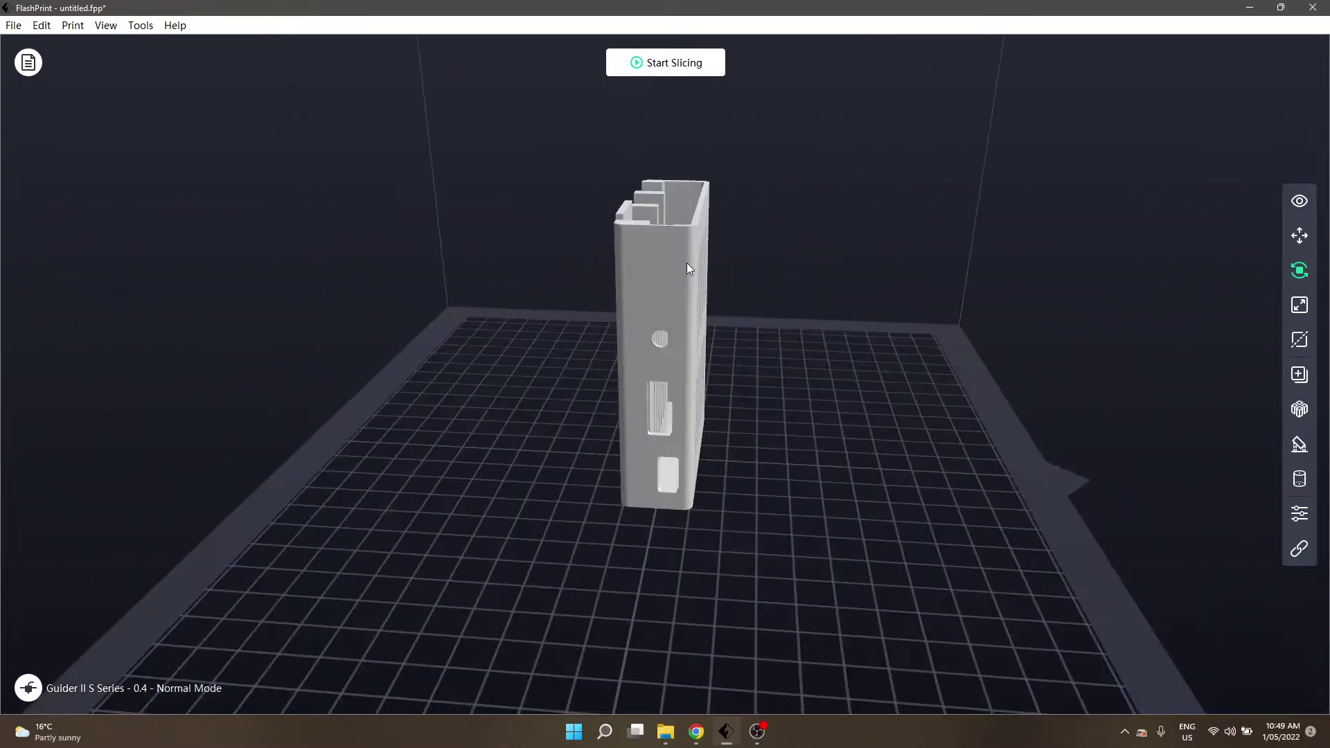
pyautogui.moveTo(710, 194); pyautogui.dragTo(625, 342)
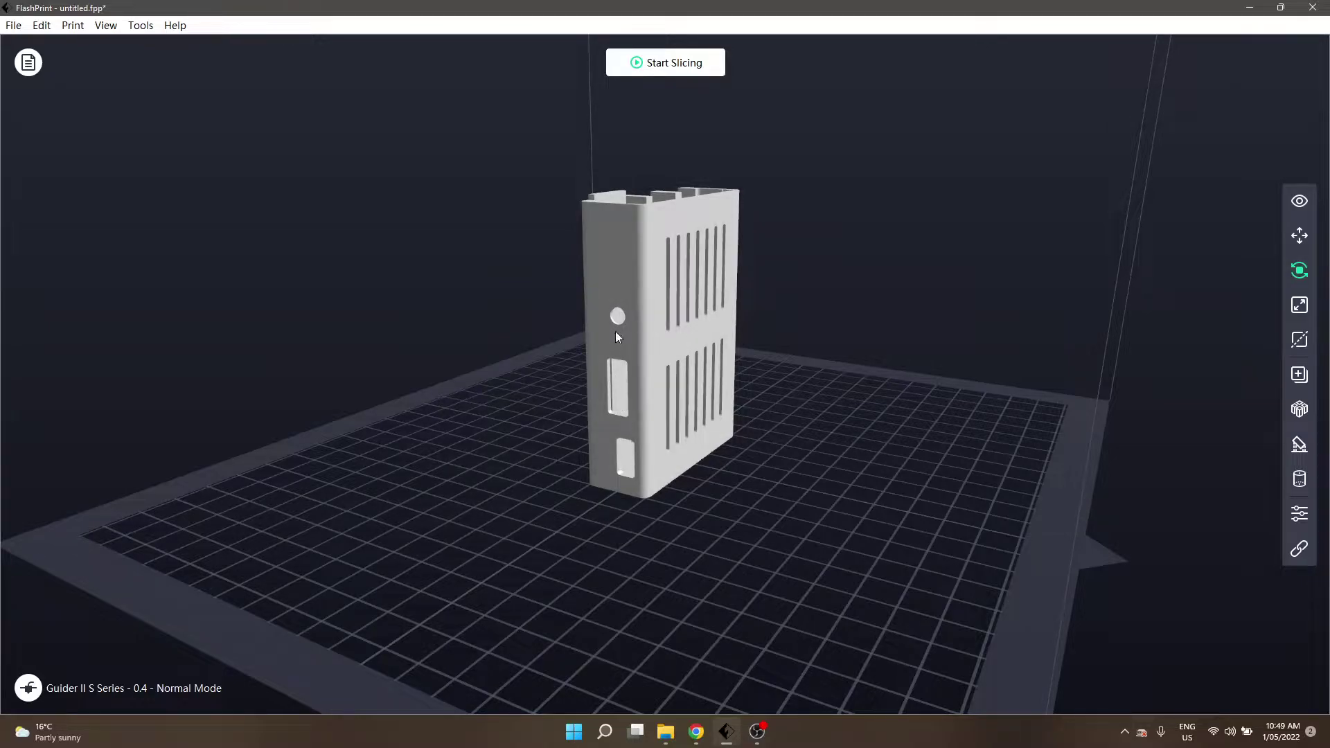
pyautogui.moveTo(637, 325); pyautogui.dragTo(584, 239)
pyautogui.moveTo(616, 311); pyautogui.dragTo(653, 377)
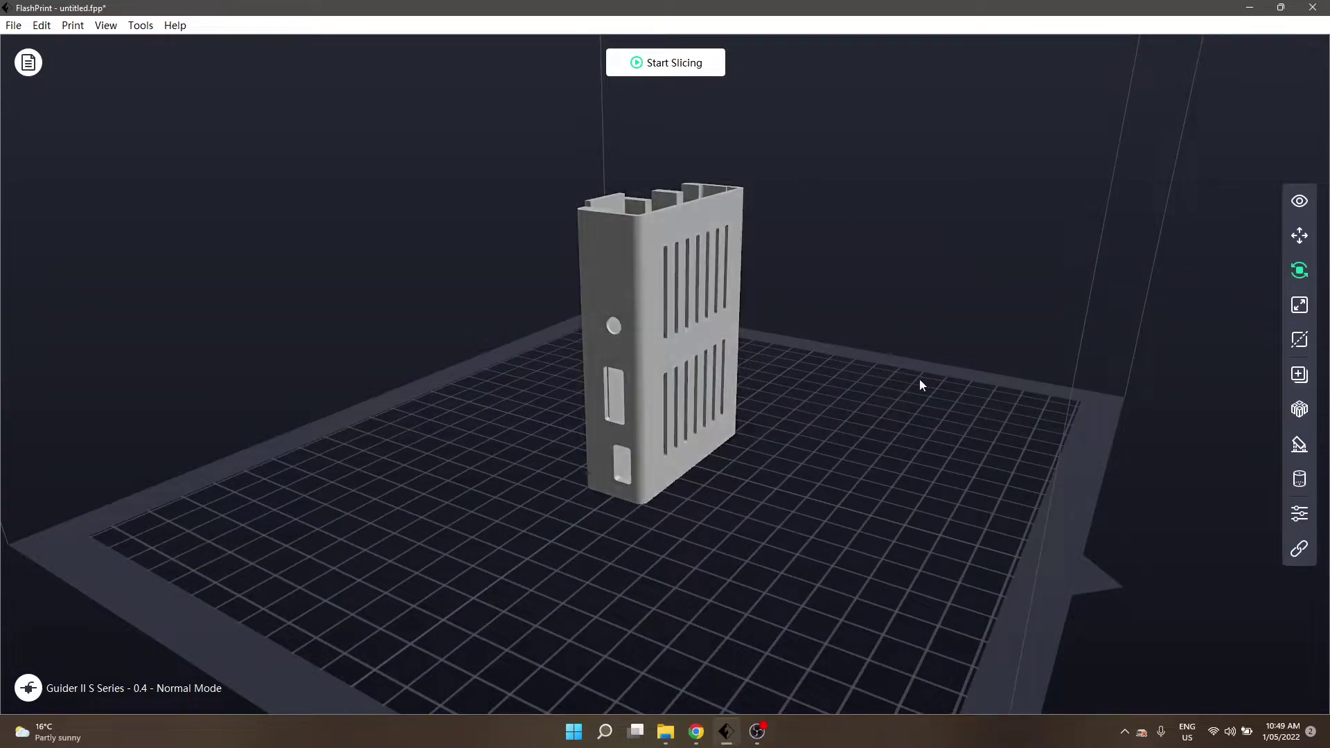
# Step: Open the supports options, compare the treelike and linear supports types, and keep the linear type
pyautogui.click(1294, 447)
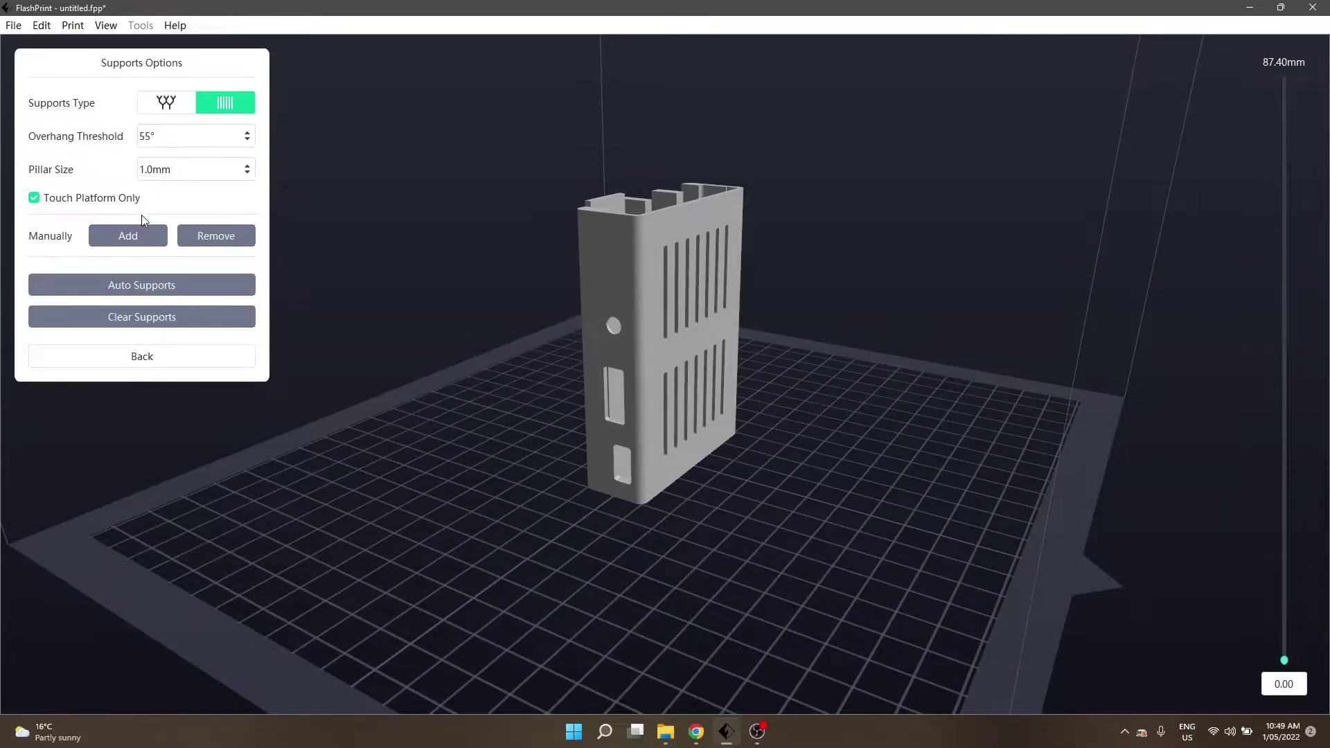
pyautogui.click(161, 107)
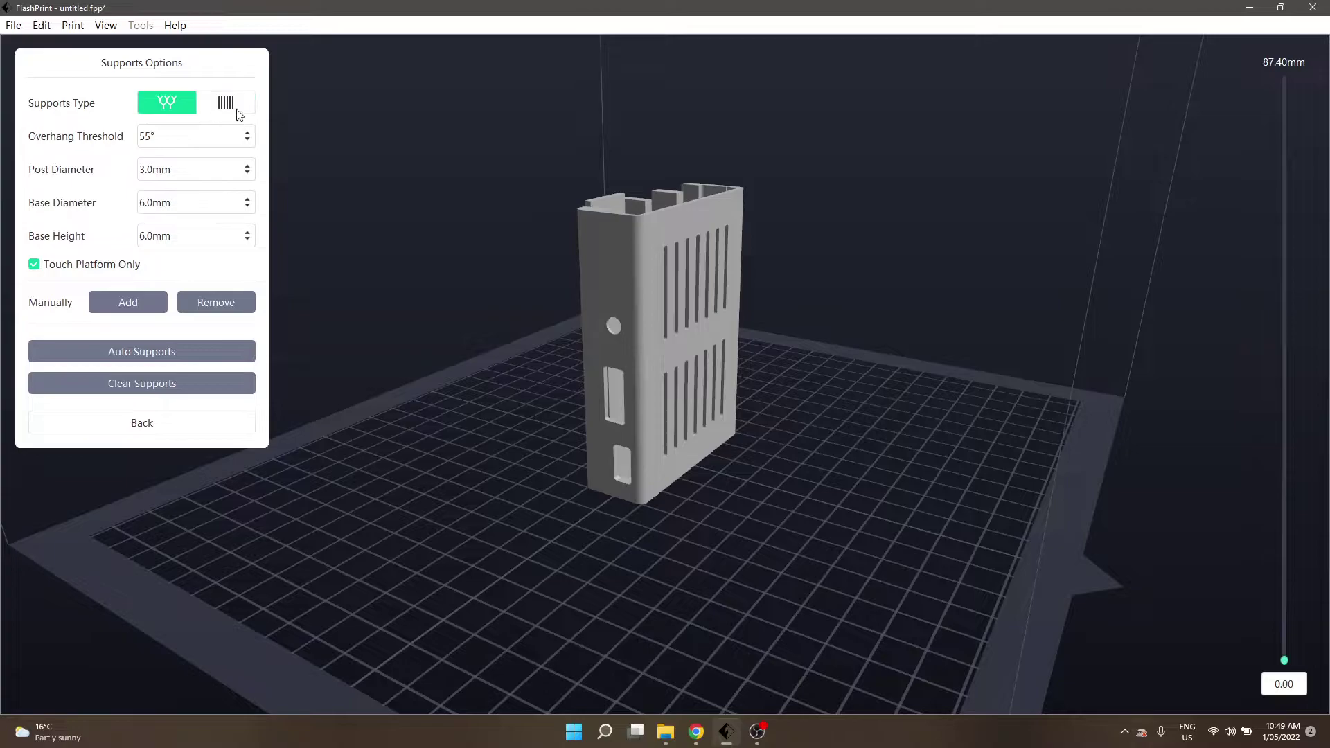
pyautogui.click(219, 110)
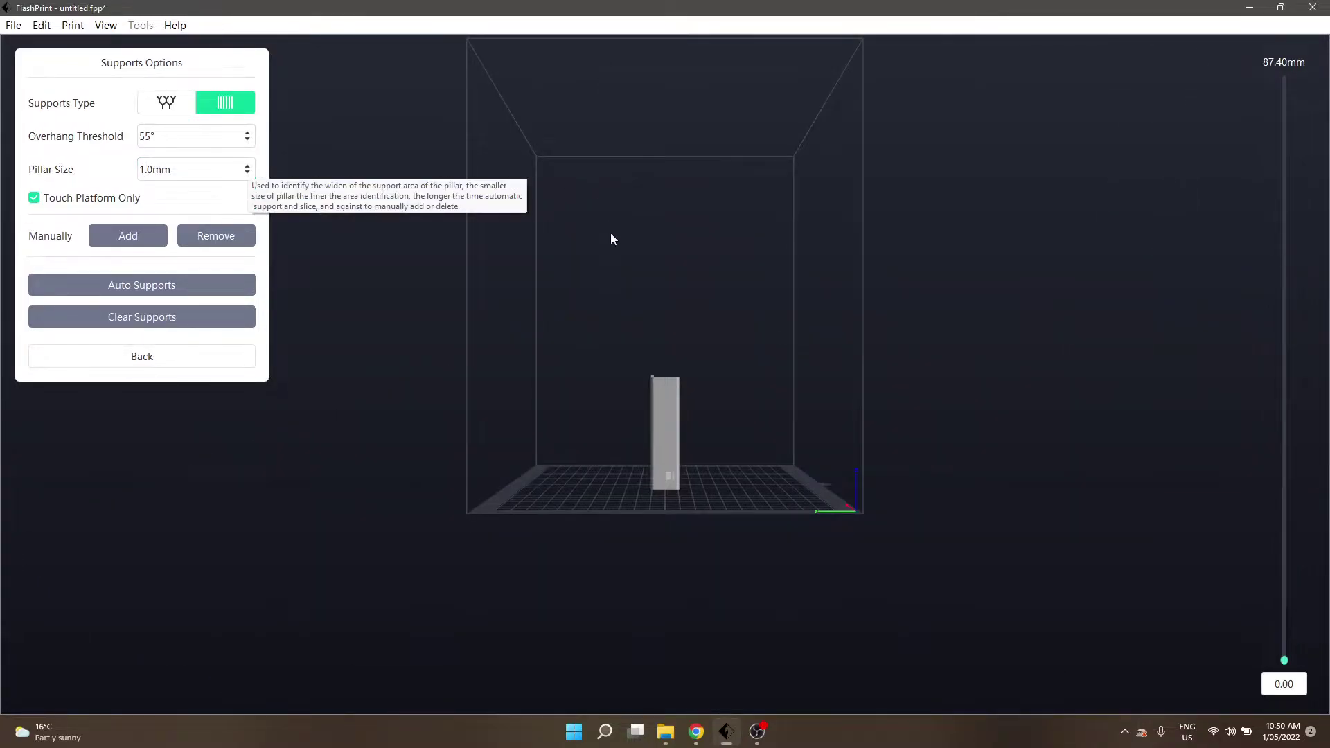
# Step: Generate automatic linear supports for the case with a 1.0 mm pillar size and Touch Platform Only enabled
pyautogui.moveTo(610, 232); pyautogui.dragTo(597, 287)
pyautogui.scroll(5, 617, 493)
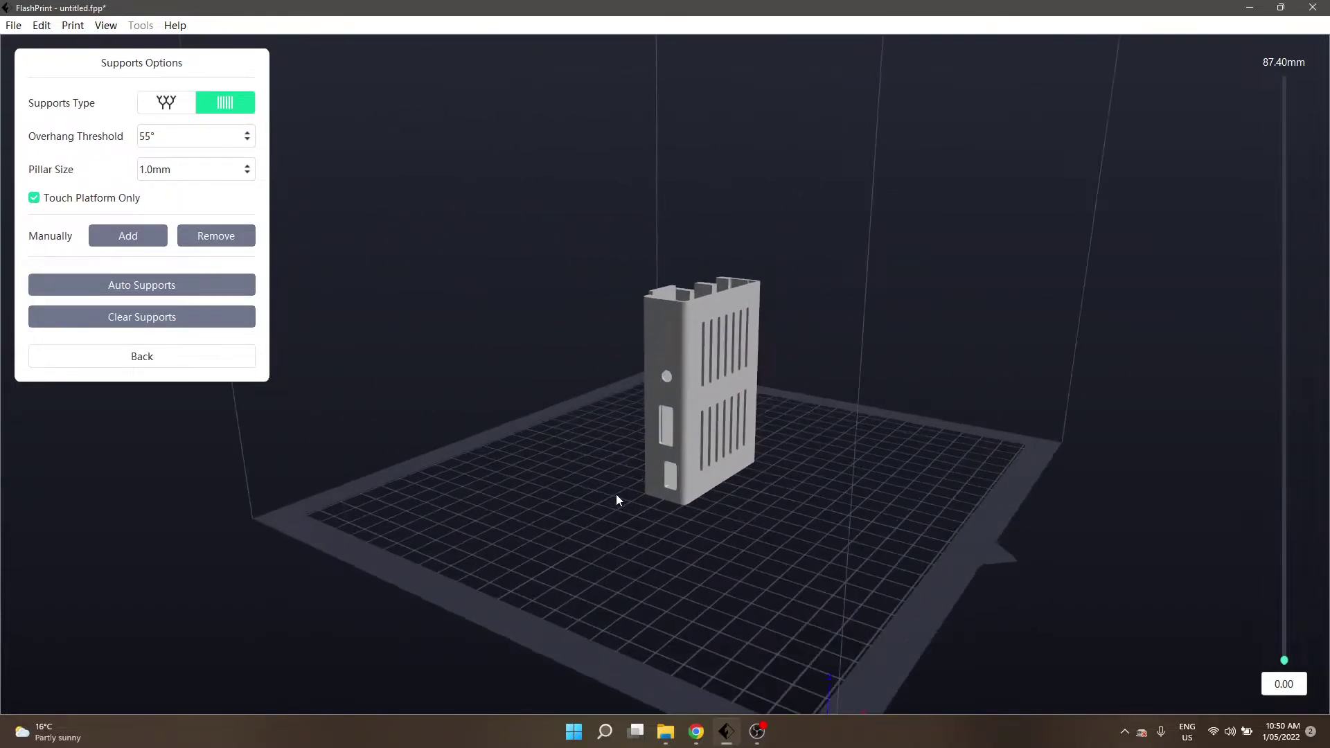
pyautogui.scroll(3, 617, 493)
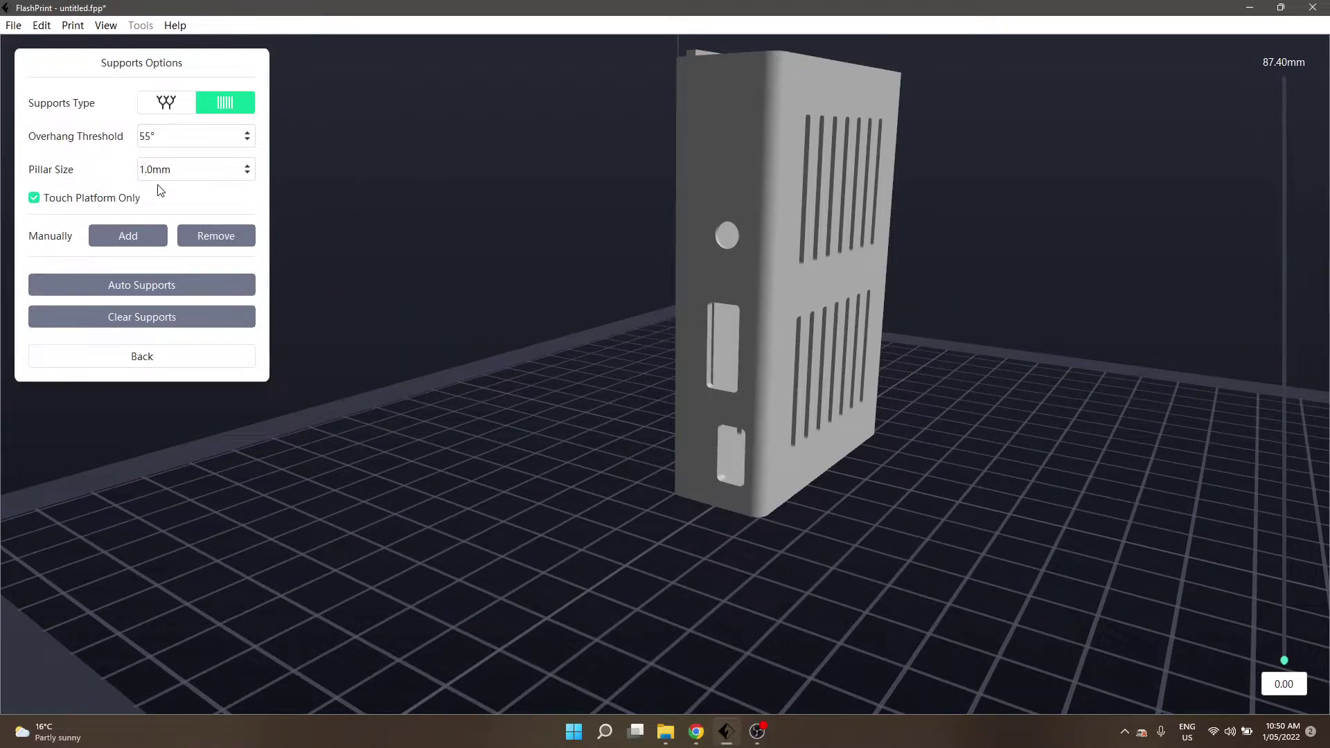
pyautogui.click(141, 170)
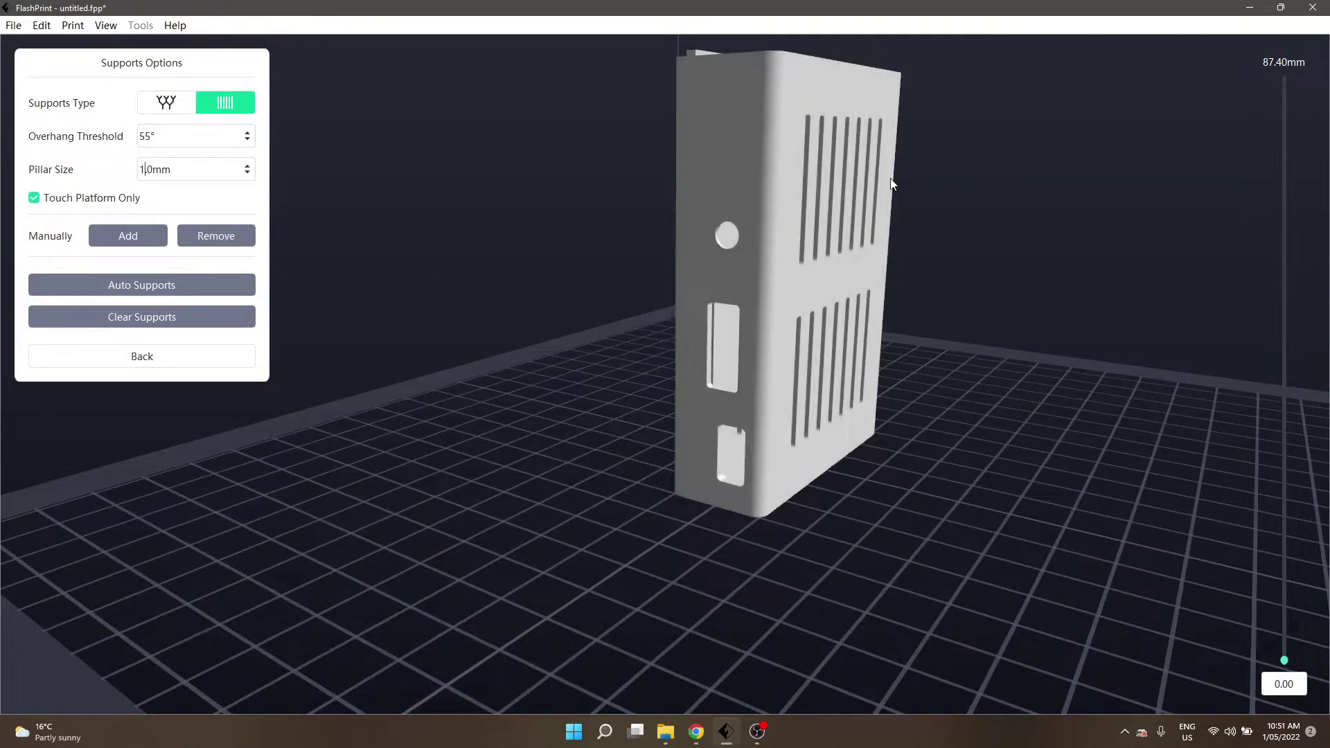
pyautogui.moveTo(781, 234); pyautogui.dragTo(797, 289)
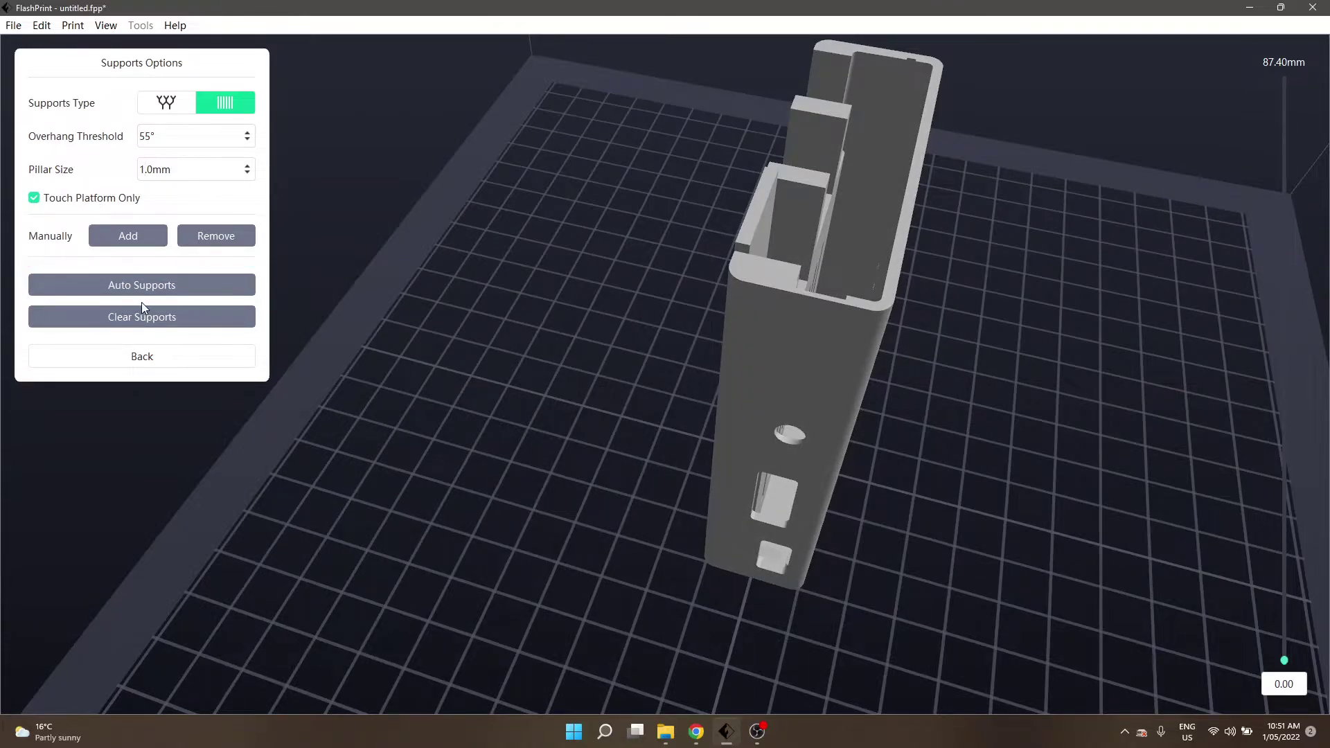
pyautogui.click(158, 281)
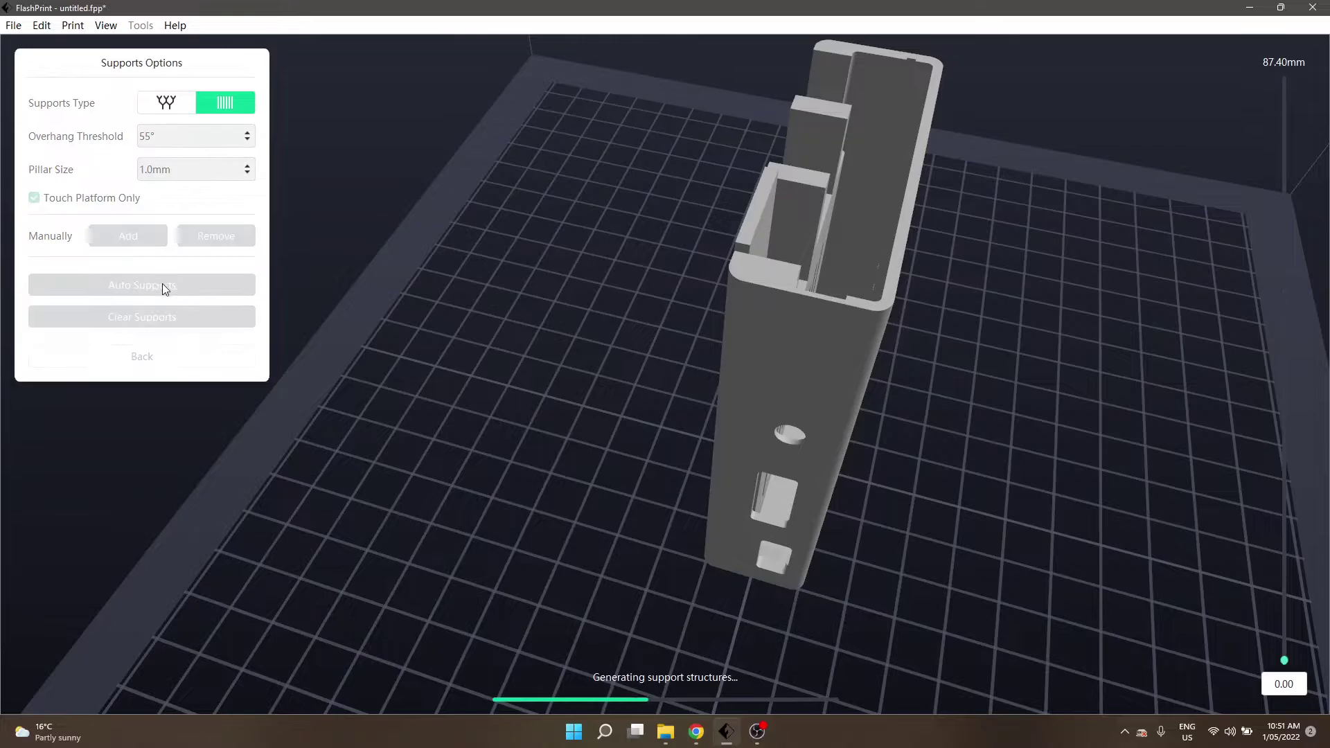
# Step: Disable Touch Platform Only and generate the automatic supports for the case again
pyautogui.moveTo(540, 338); pyautogui.dragTo(775, 351)
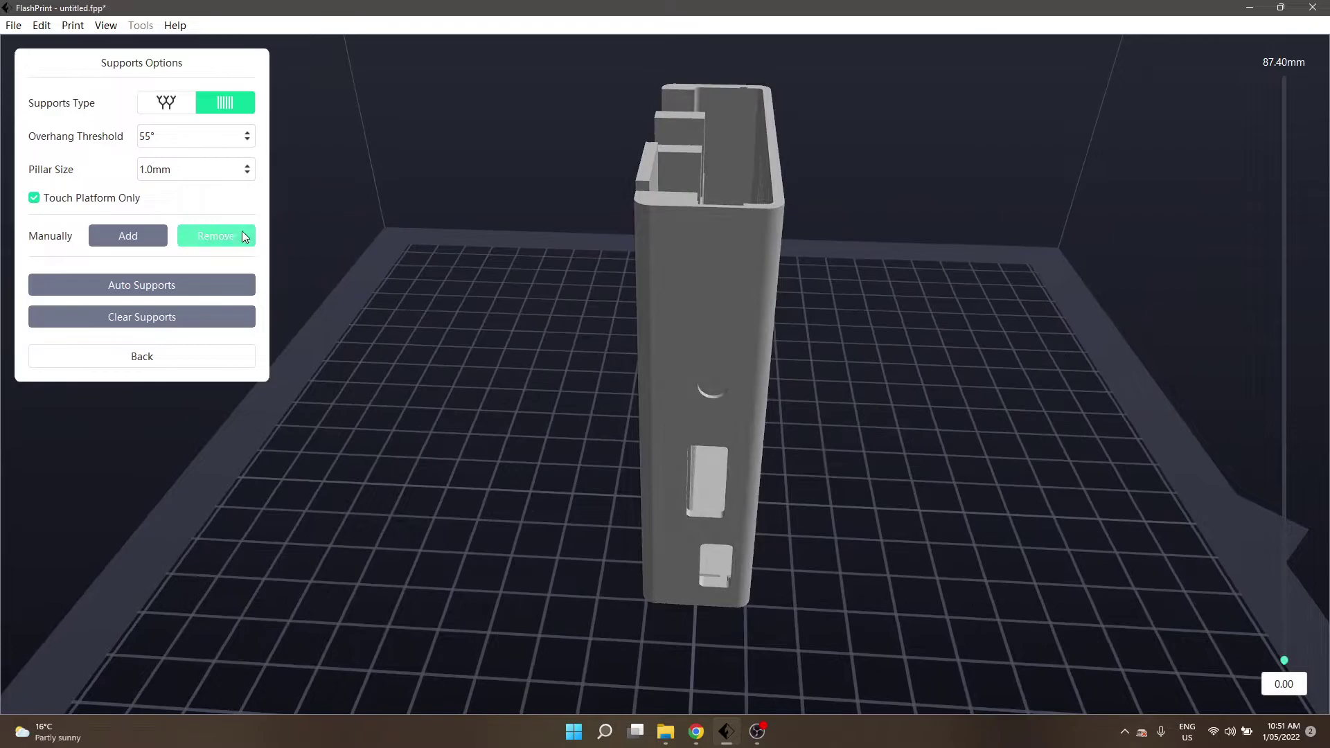
pyautogui.moveTo(859, 337); pyautogui.dragTo(720, 410)
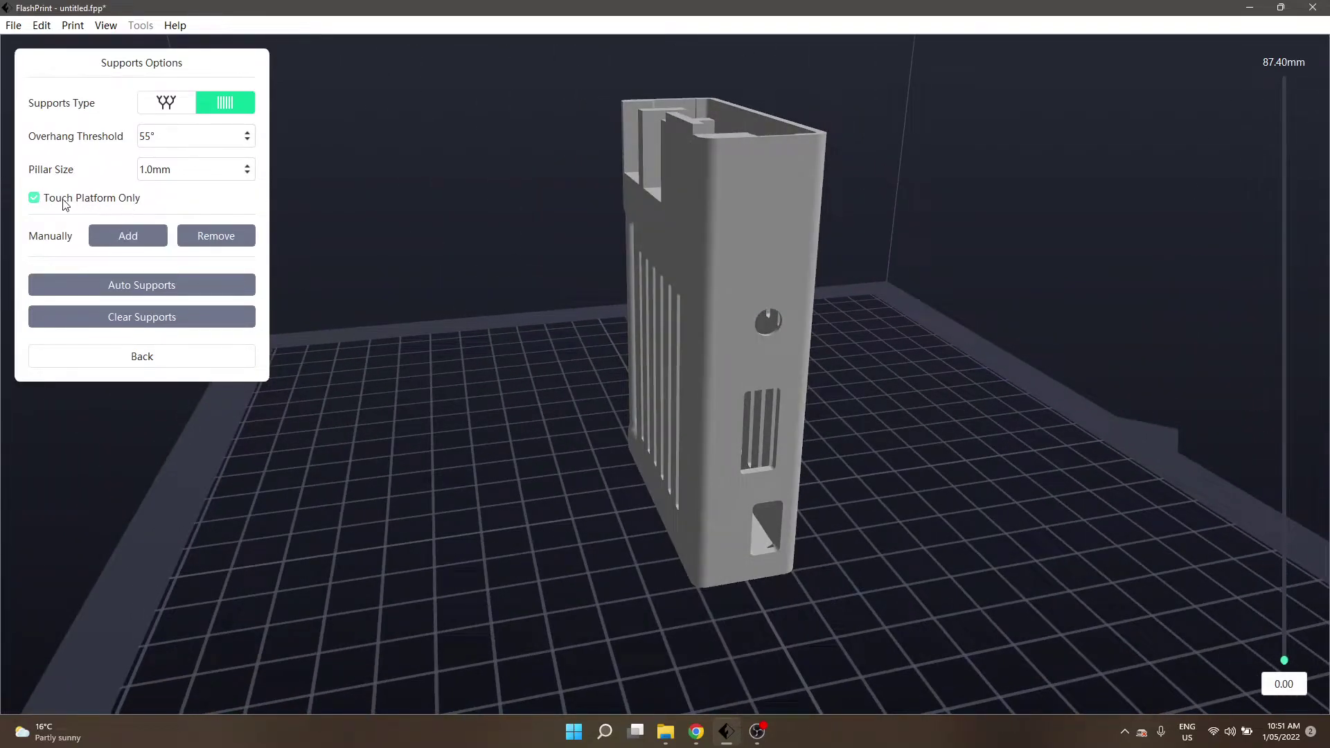
pyautogui.moveTo(755, 342); pyautogui.dragTo(708, 340)
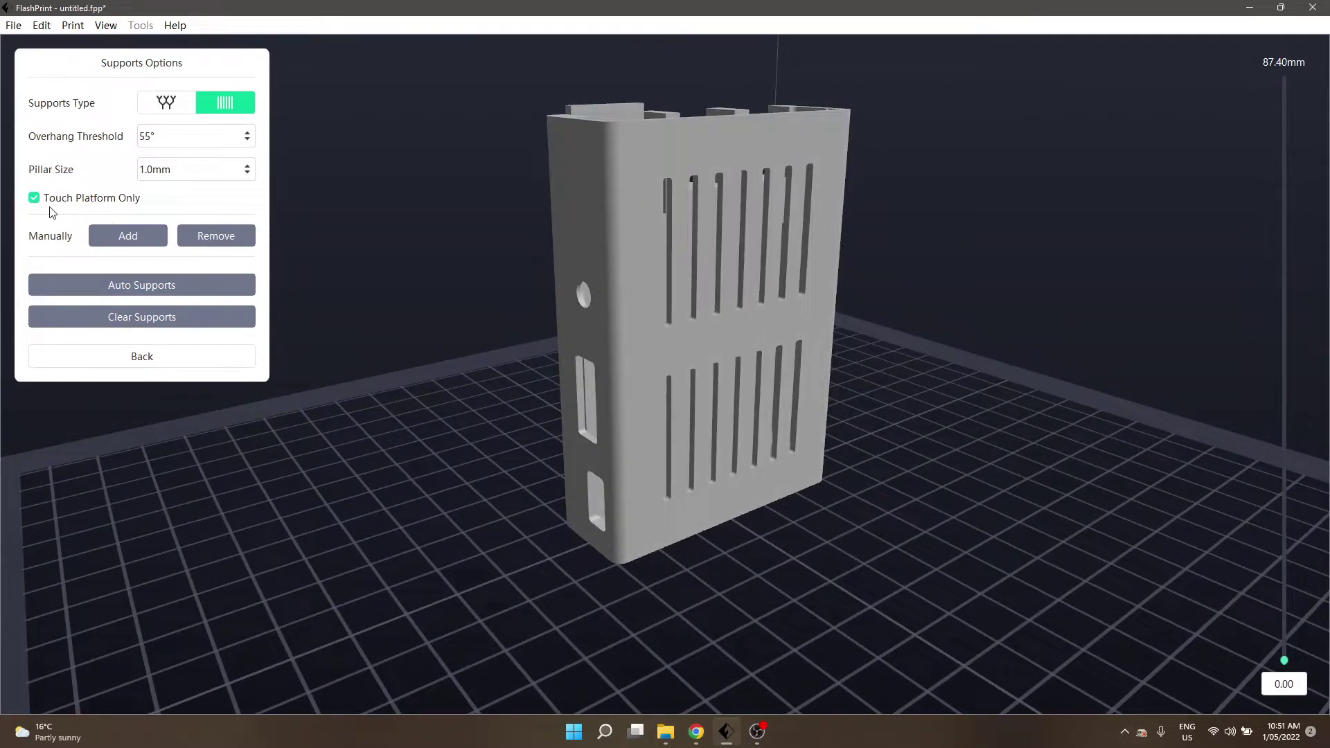
pyautogui.click(34, 198)
pyautogui.click(121, 284)
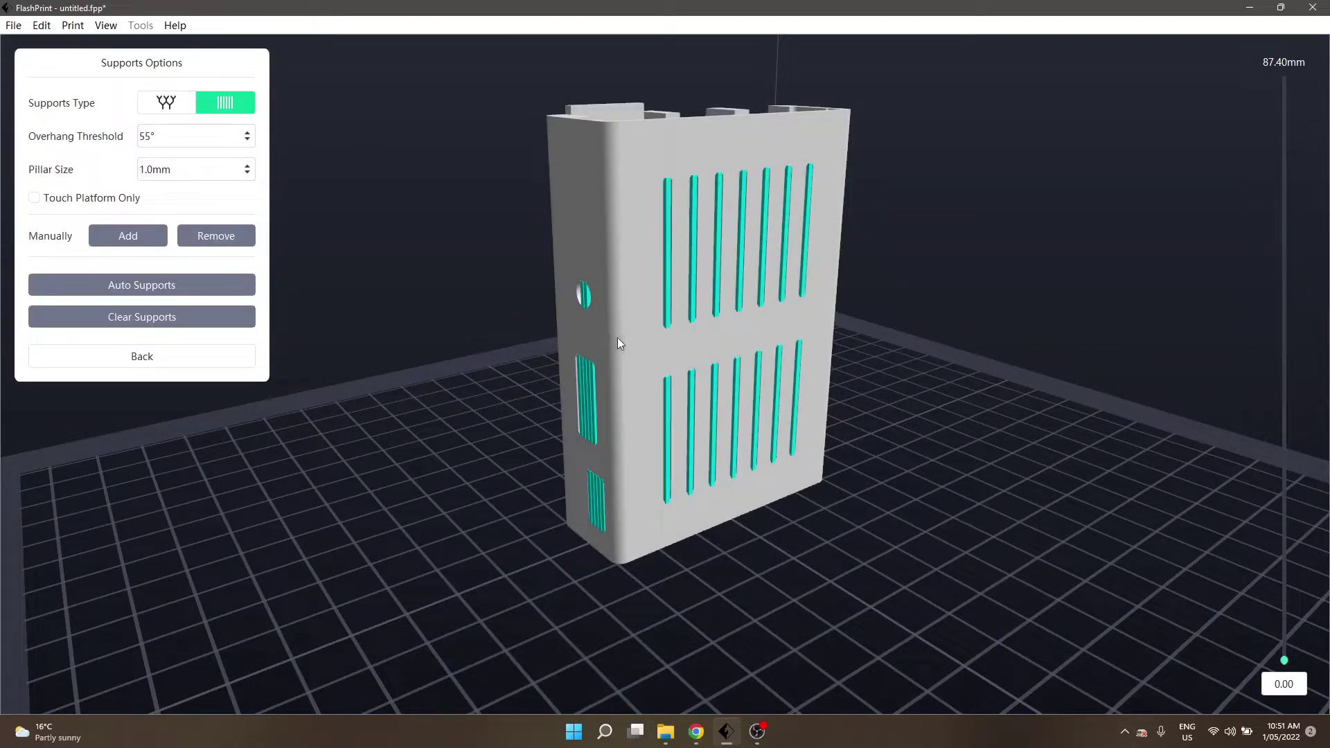
# Step: Set the pillar size to 2.0 mm and regenerate the automatic supports, replacing the current ones
pyautogui.moveTo(618, 338); pyautogui.dragTo(674, 364)
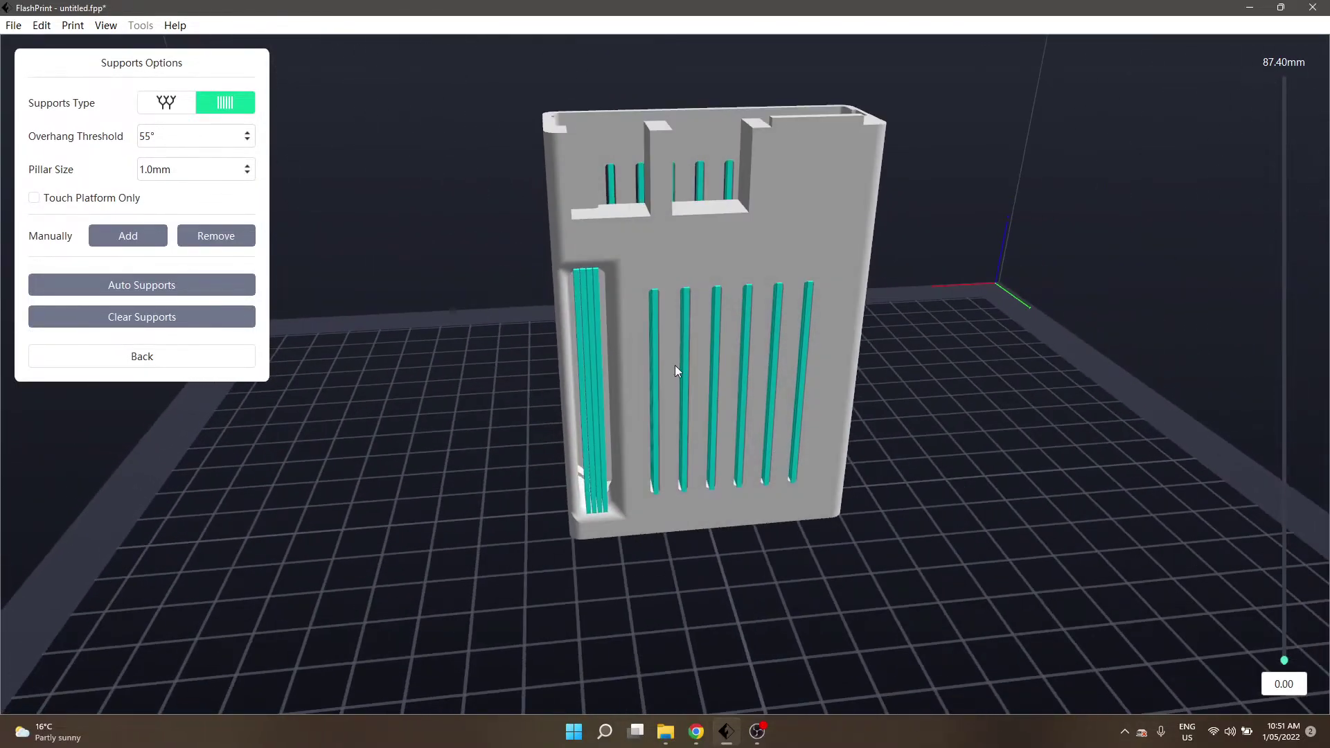
pyautogui.moveTo(854, 294); pyautogui.dragTo(821, 357)
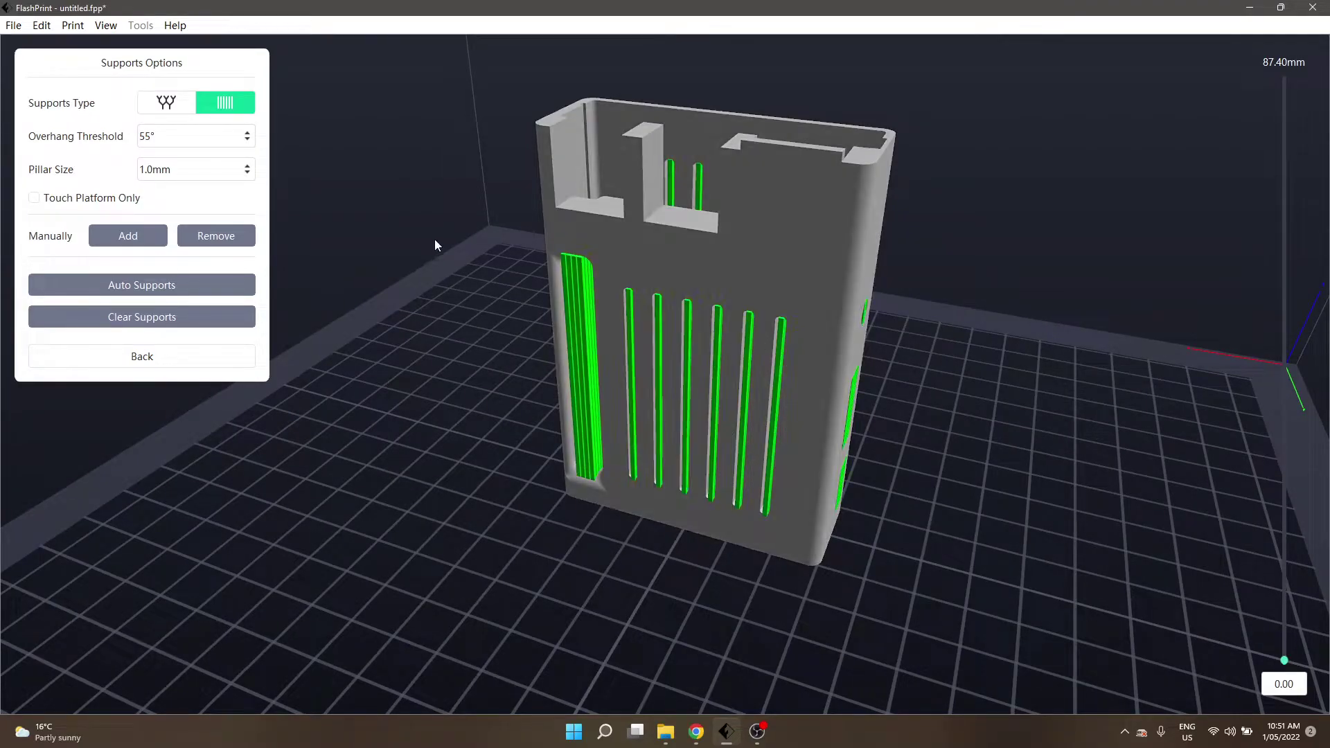
pyautogui.click(168, 173)
pyautogui.click(247, 166)
pyautogui.click(215, 281)
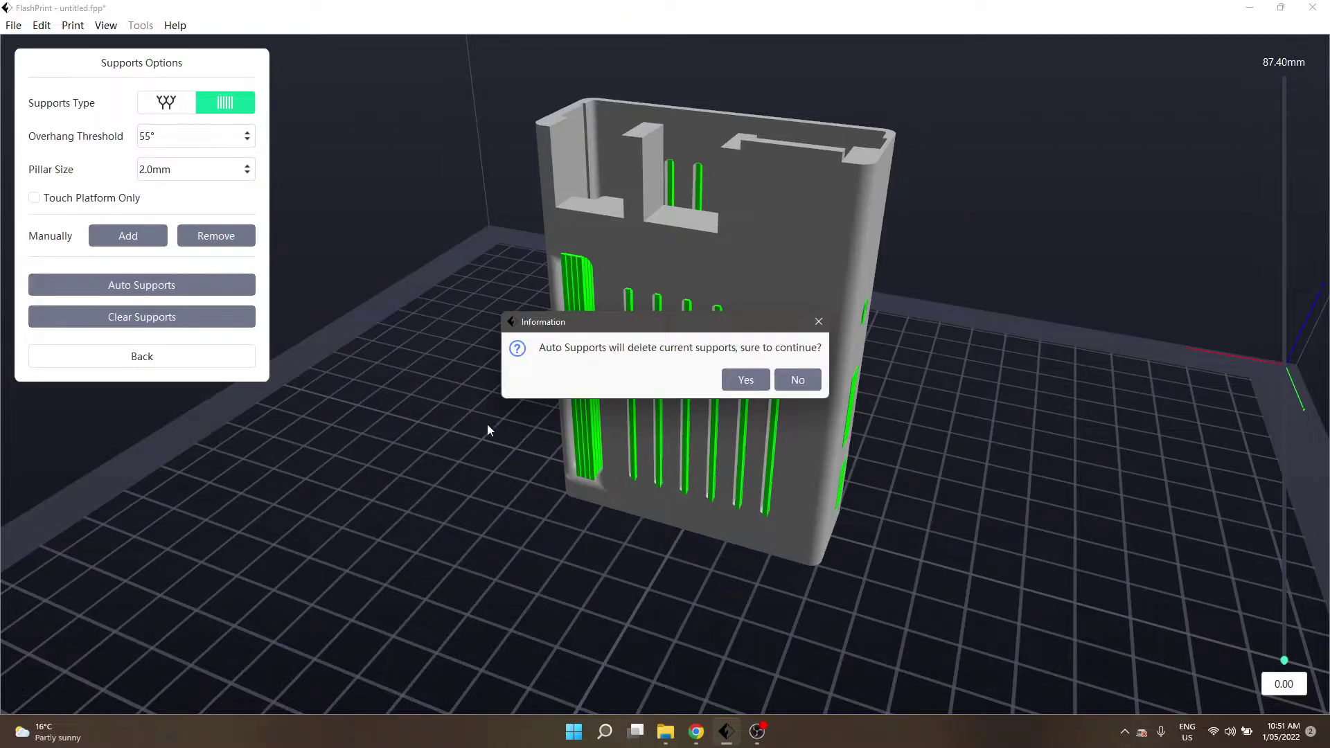
pyautogui.click(758, 387)
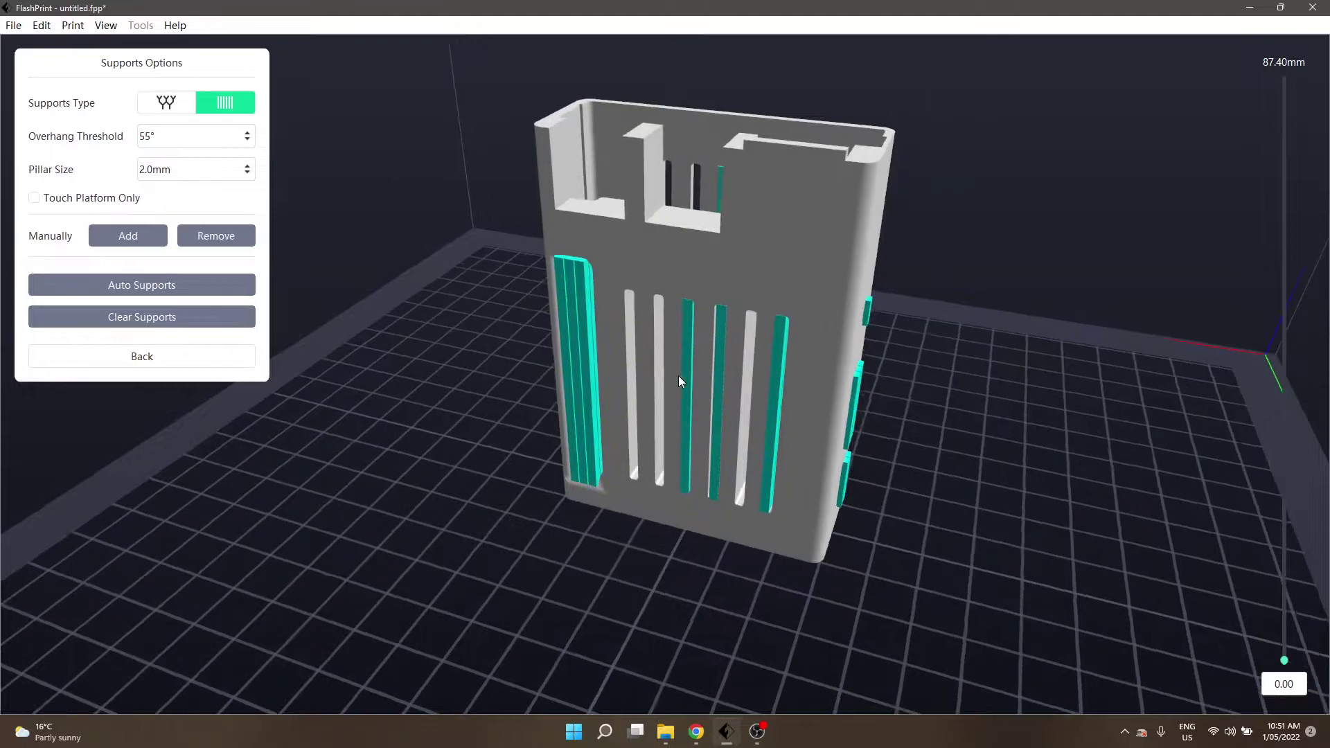
# Step: Manually remove the four supports from the upper row of ventilation slots on the case's wide face
pyautogui.moveTo(679, 381); pyautogui.dragTo(688, 378)
pyautogui.moveTo(675, 430); pyautogui.dragTo(733, 372)
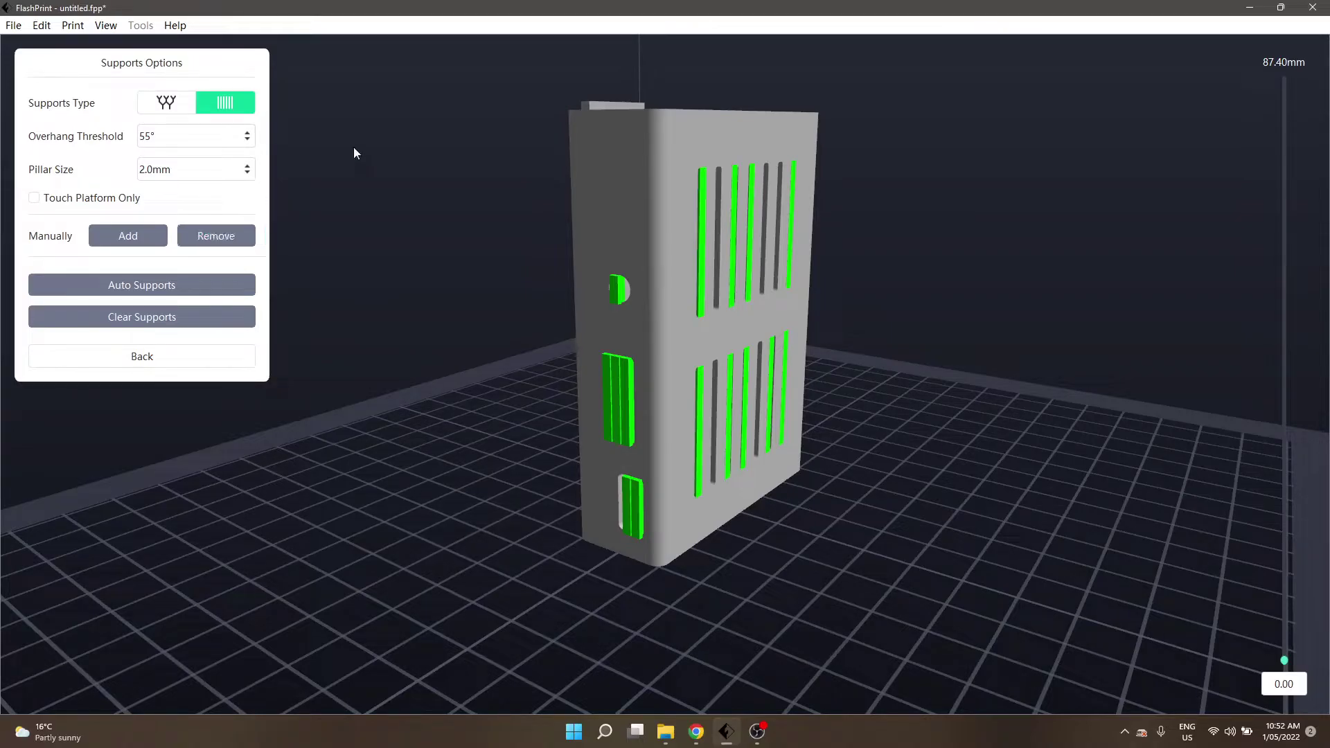
pyautogui.moveTo(602, 305); pyautogui.dragTo(746, 218)
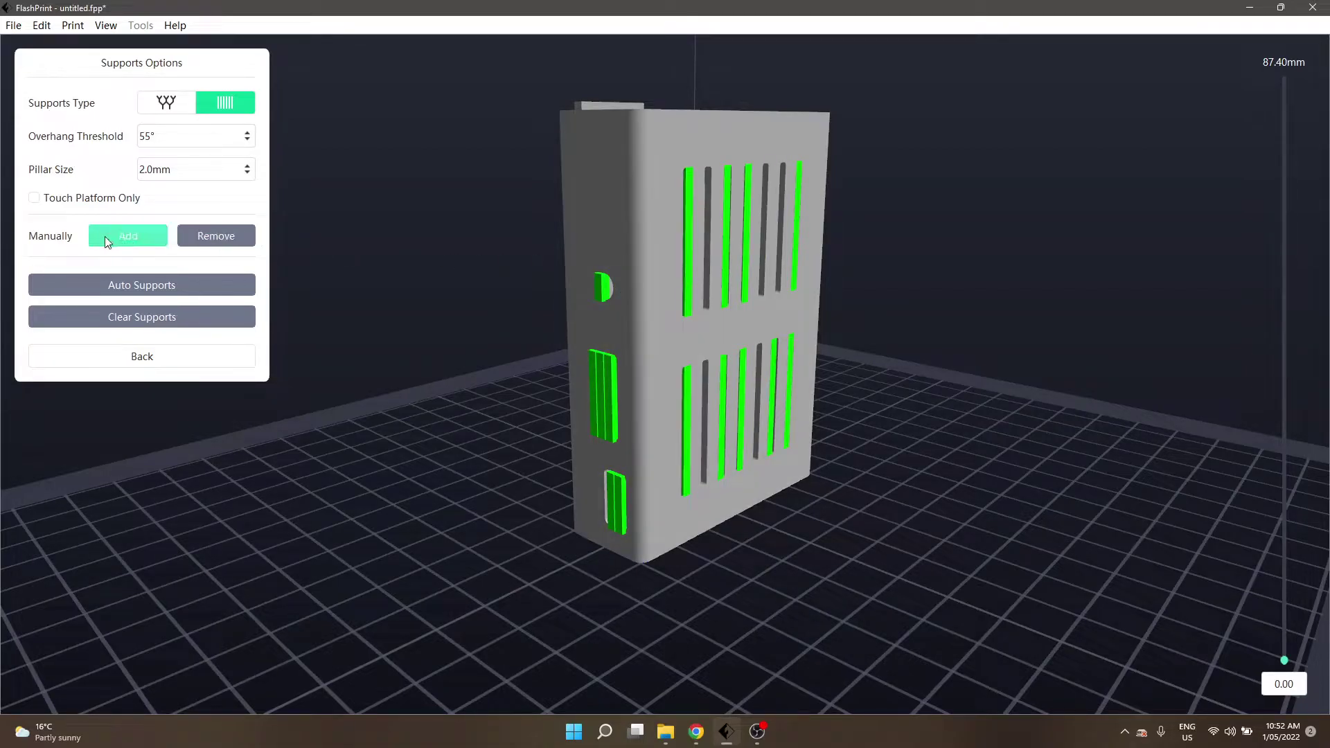
pyautogui.click(208, 244)
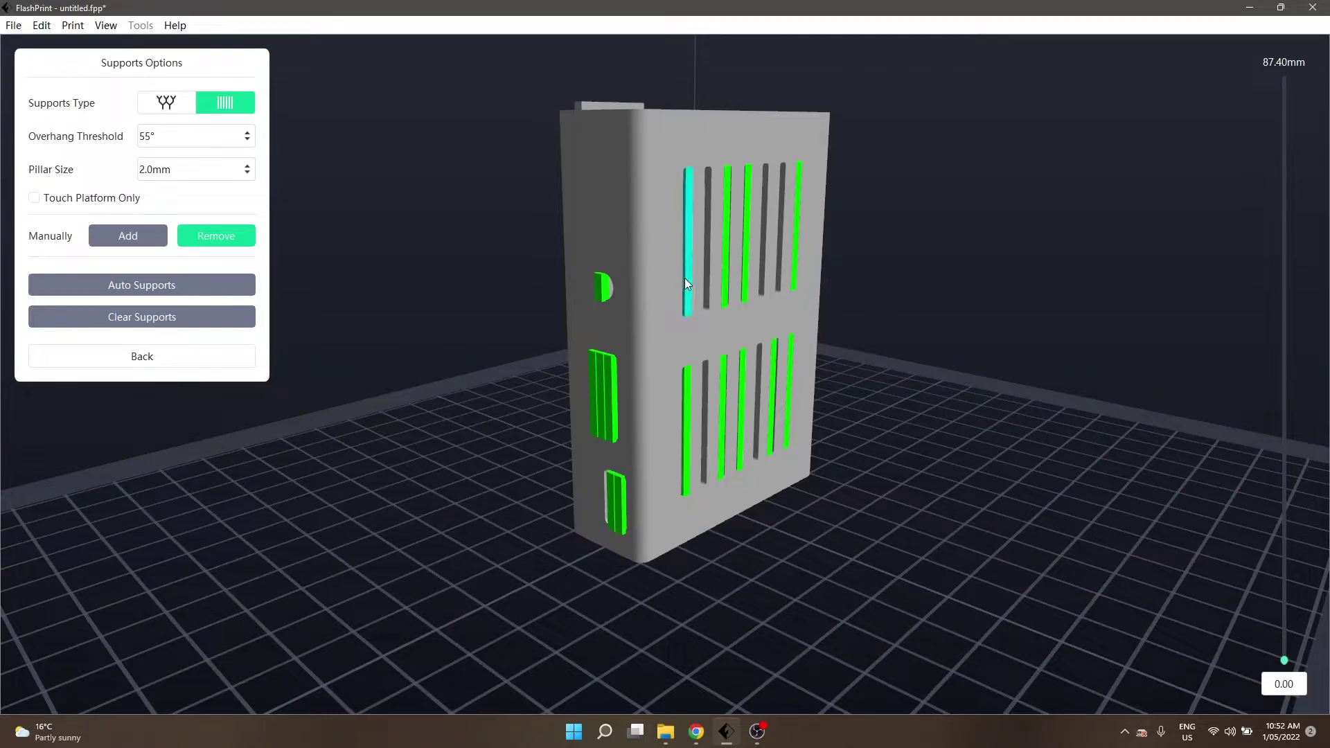
pyautogui.click(205, 235)
pyautogui.click(223, 236)
pyautogui.click(689, 242)
pyautogui.click(725, 257)
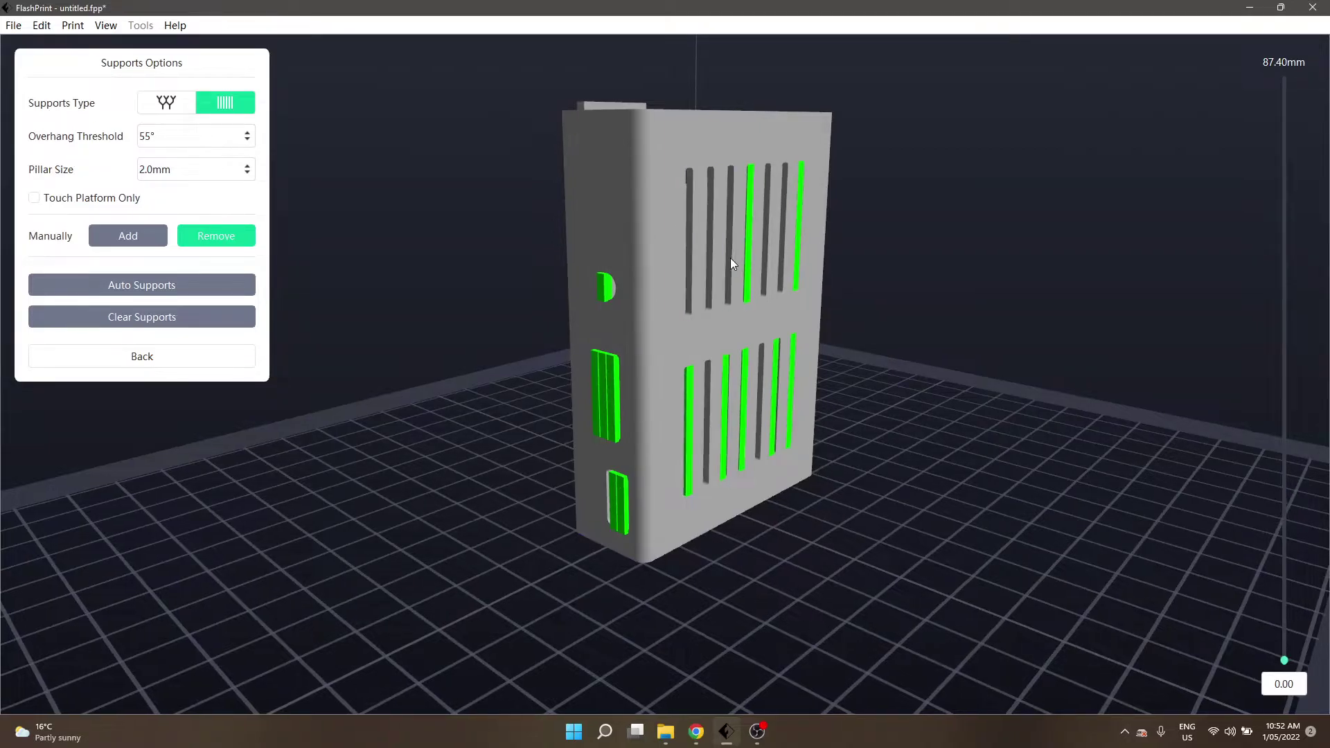
pyautogui.click(749, 258)
pyautogui.click(800, 258)
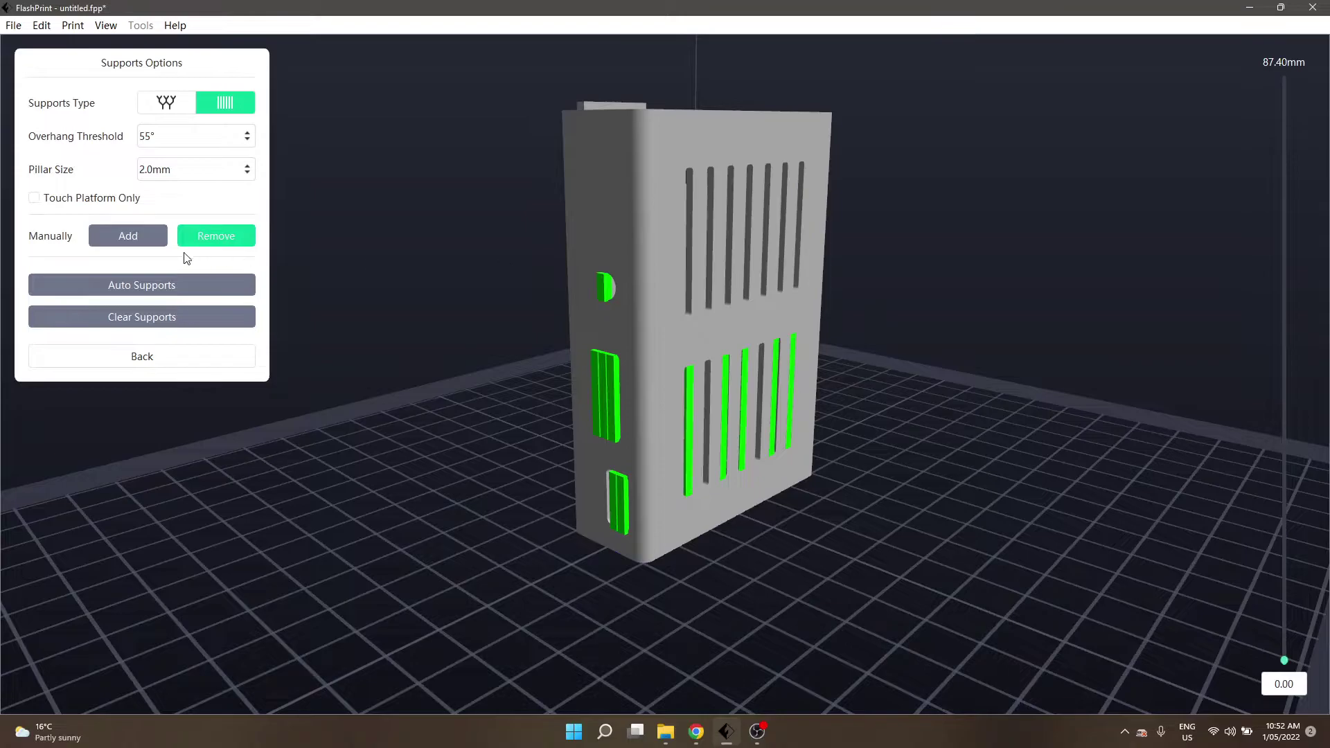
# Step: Manually add supports to the first three slots of the upper row, starting from the port side
pyautogui.click(104, 243)
pyautogui.click(689, 316)
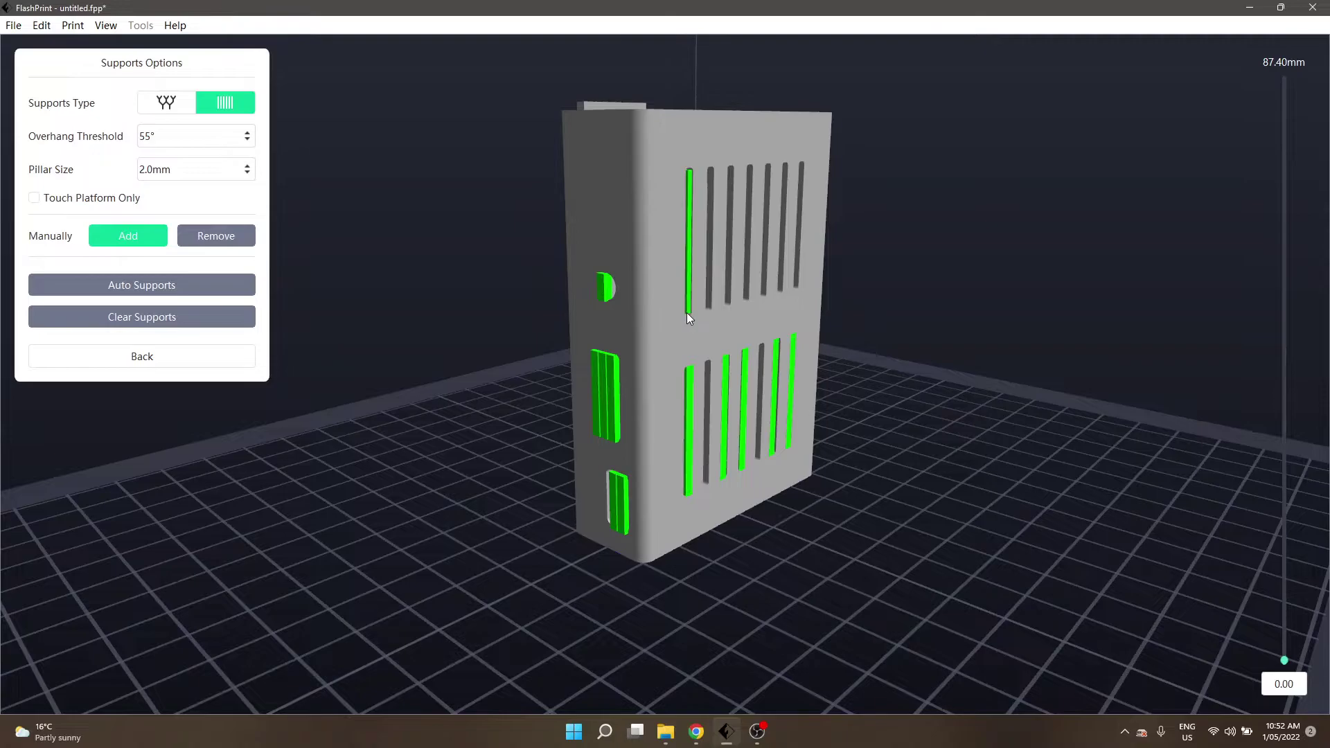
pyautogui.click(709, 312)
pyautogui.moveTo(727, 309); pyautogui.dragTo(726, 309)
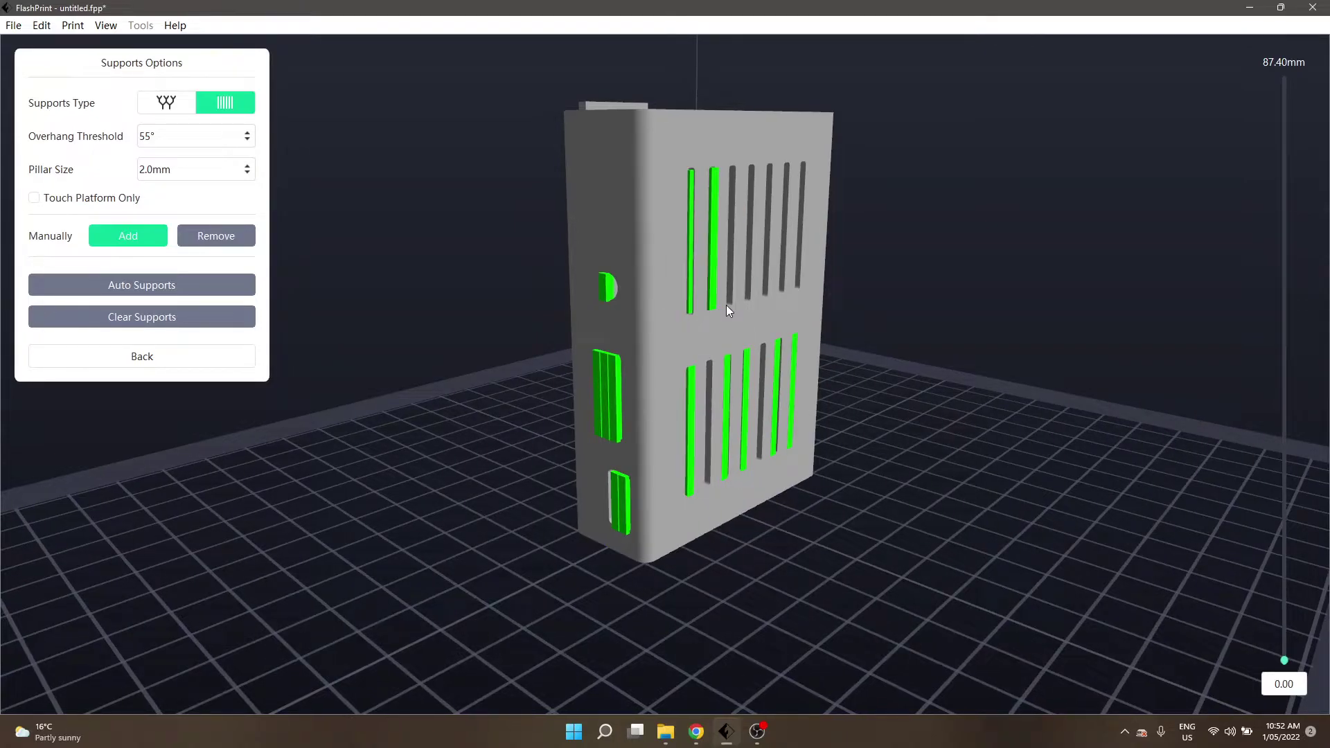
pyautogui.click(729, 305)
# Step: Remove the three manually added supports from the upper row of slots
pyautogui.click(207, 239)
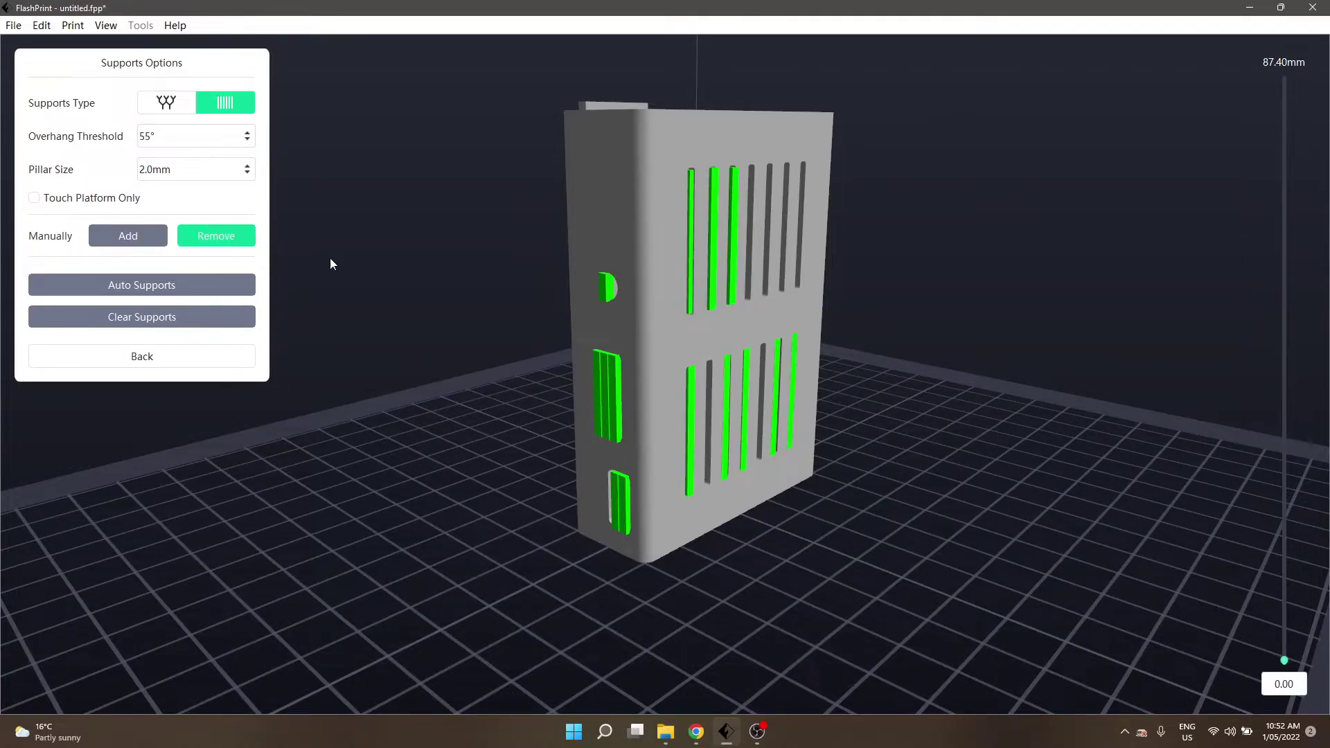
pyautogui.click(737, 278)
pyautogui.click(714, 276)
pyautogui.click(690, 277)
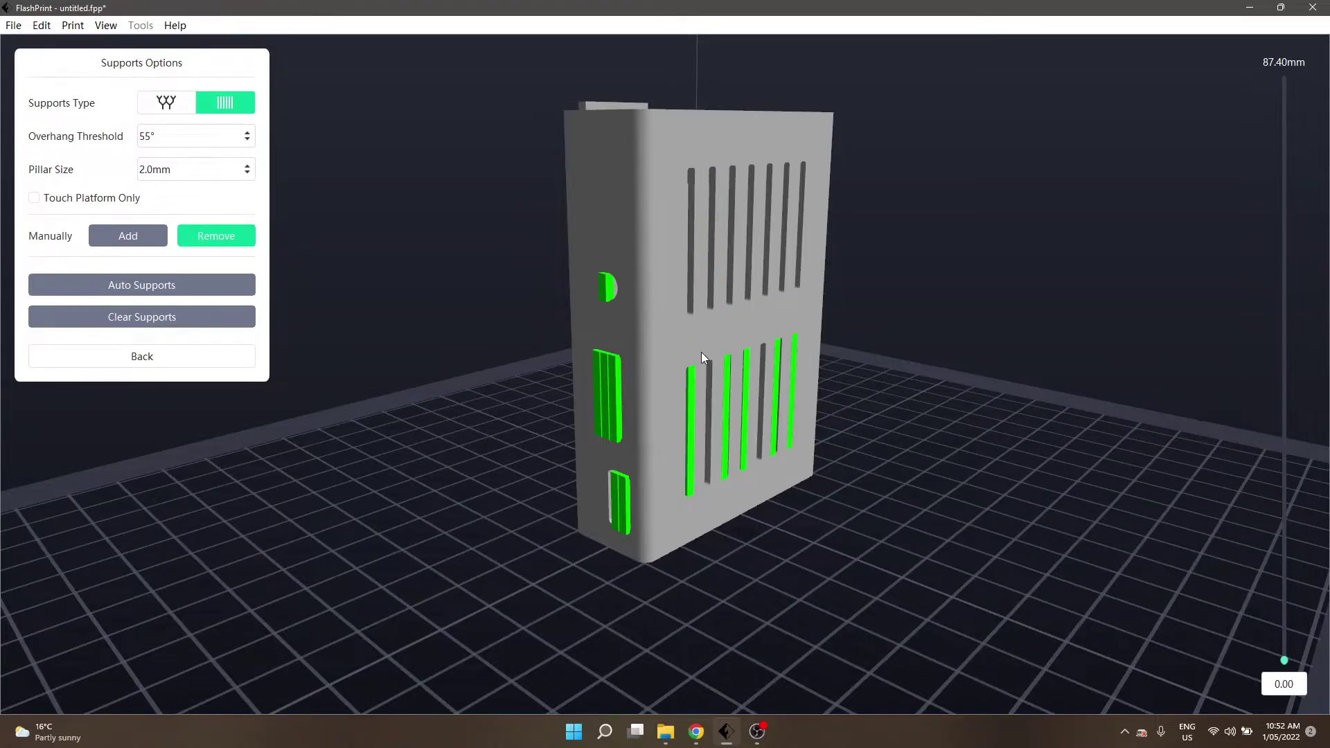
# Step: Remove all supports from the lower row of ventilation slots on the same face
pyautogui.click(692, 409)
pyautogui.click(725, 392)
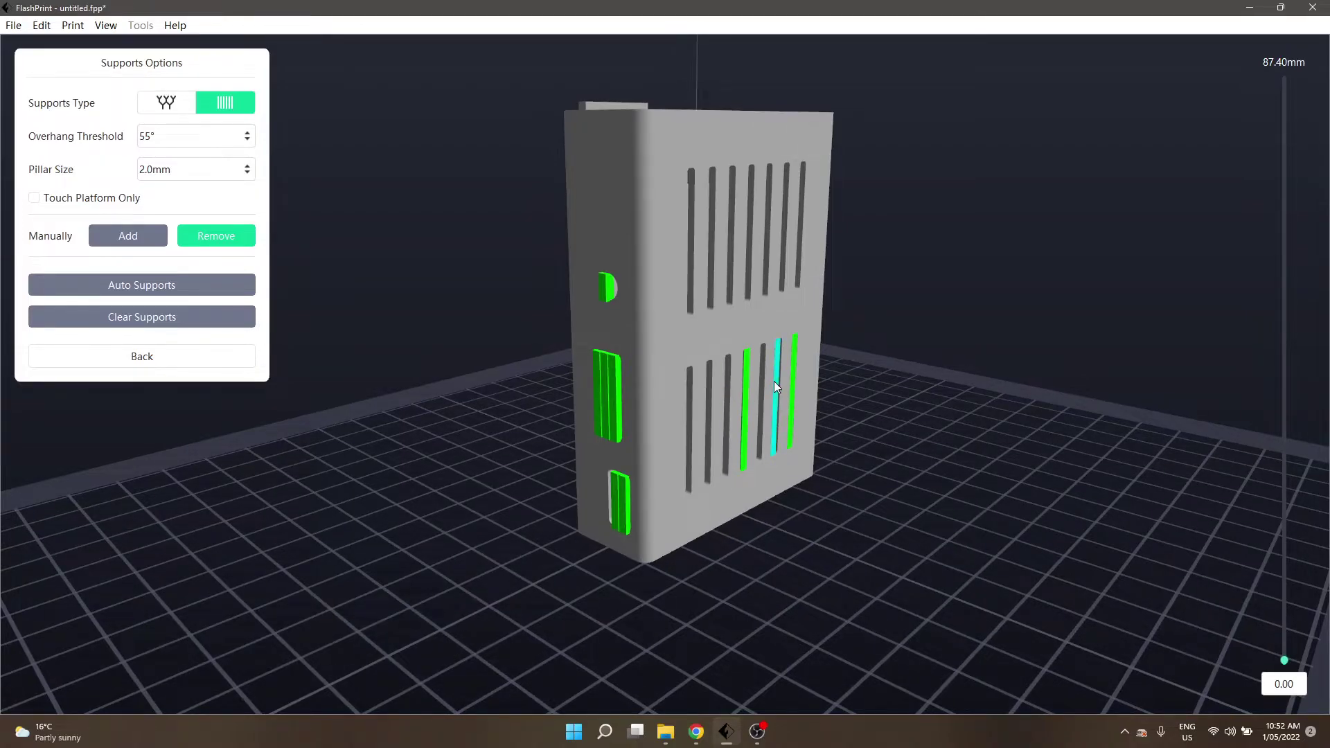
pyautogui.click(775, 381)
pyautogui.click(748, 385)
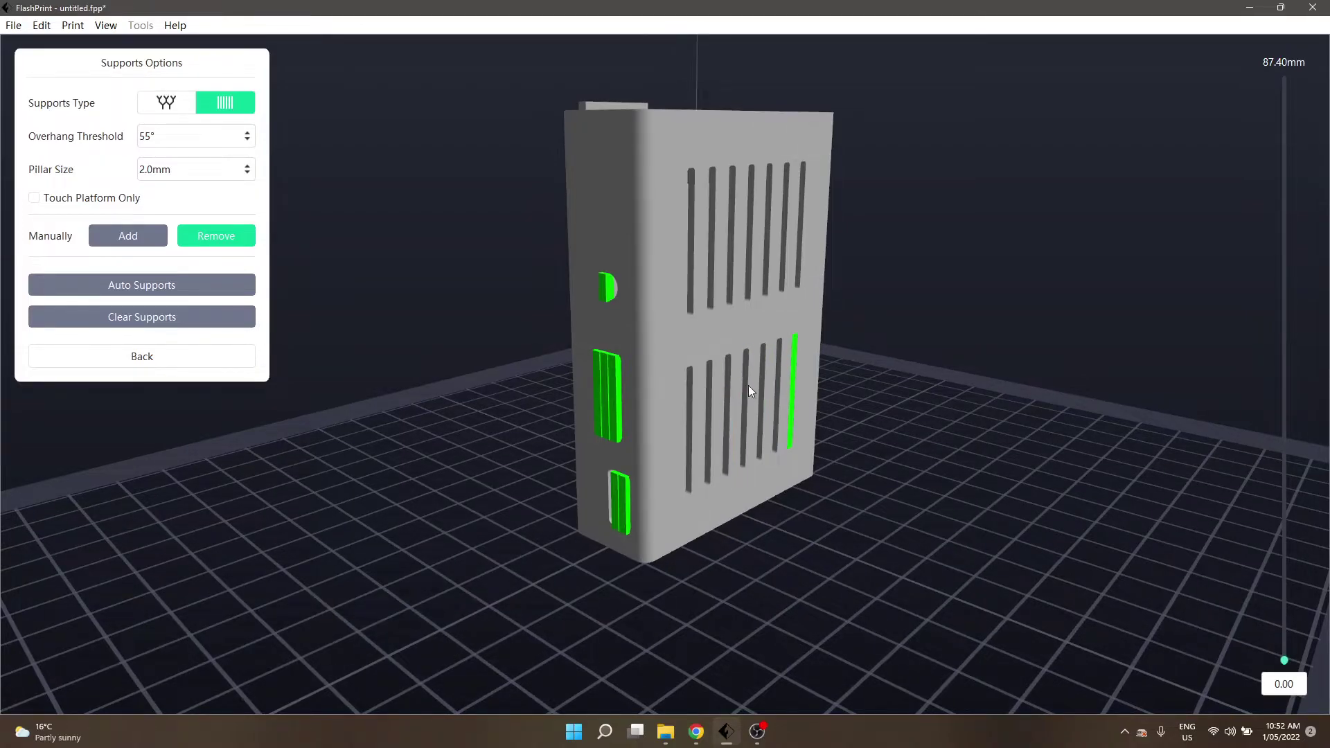
pyautogui.click(791, 393)
# Step: Remove the supports from the narrow ventilation slots on the opposite face, keeping those in the wide opening
pyautogui.moveTo(717, 373); pyautogui.dragTo(787, 394)
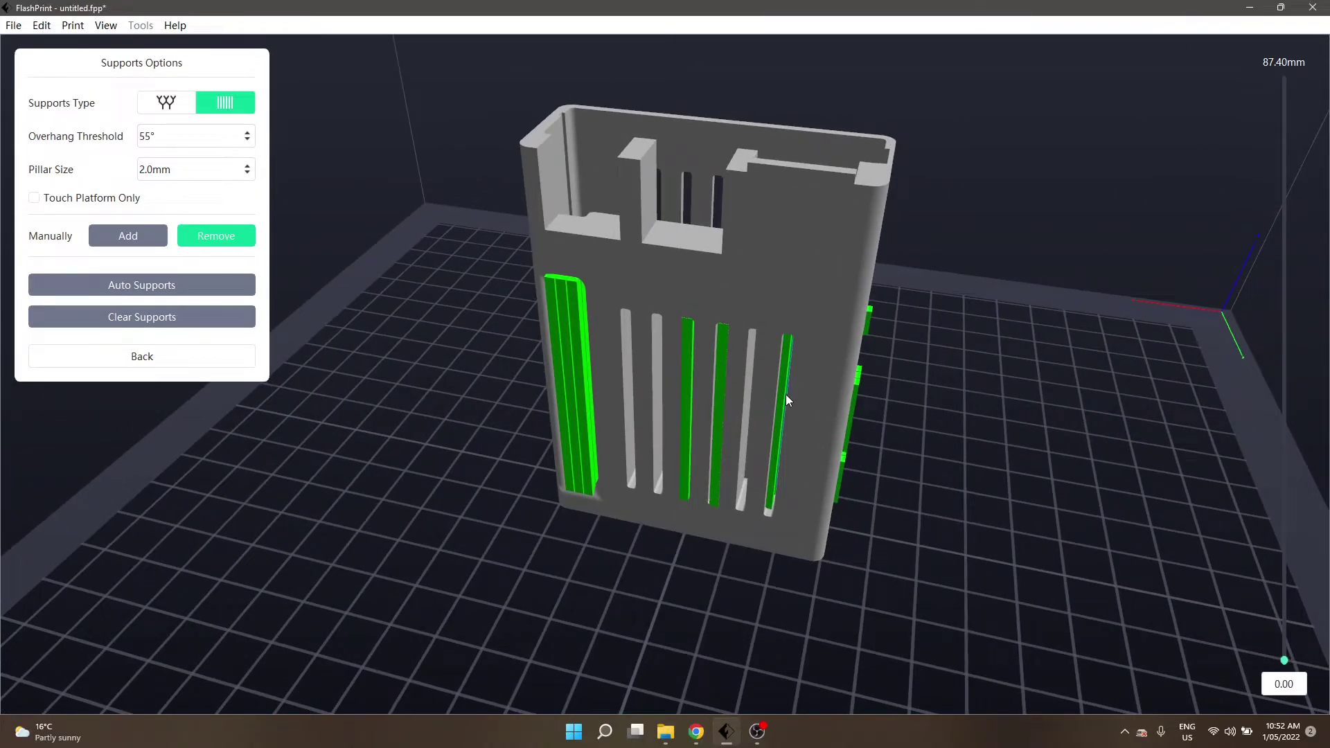
pyautogui.click(782, 396)
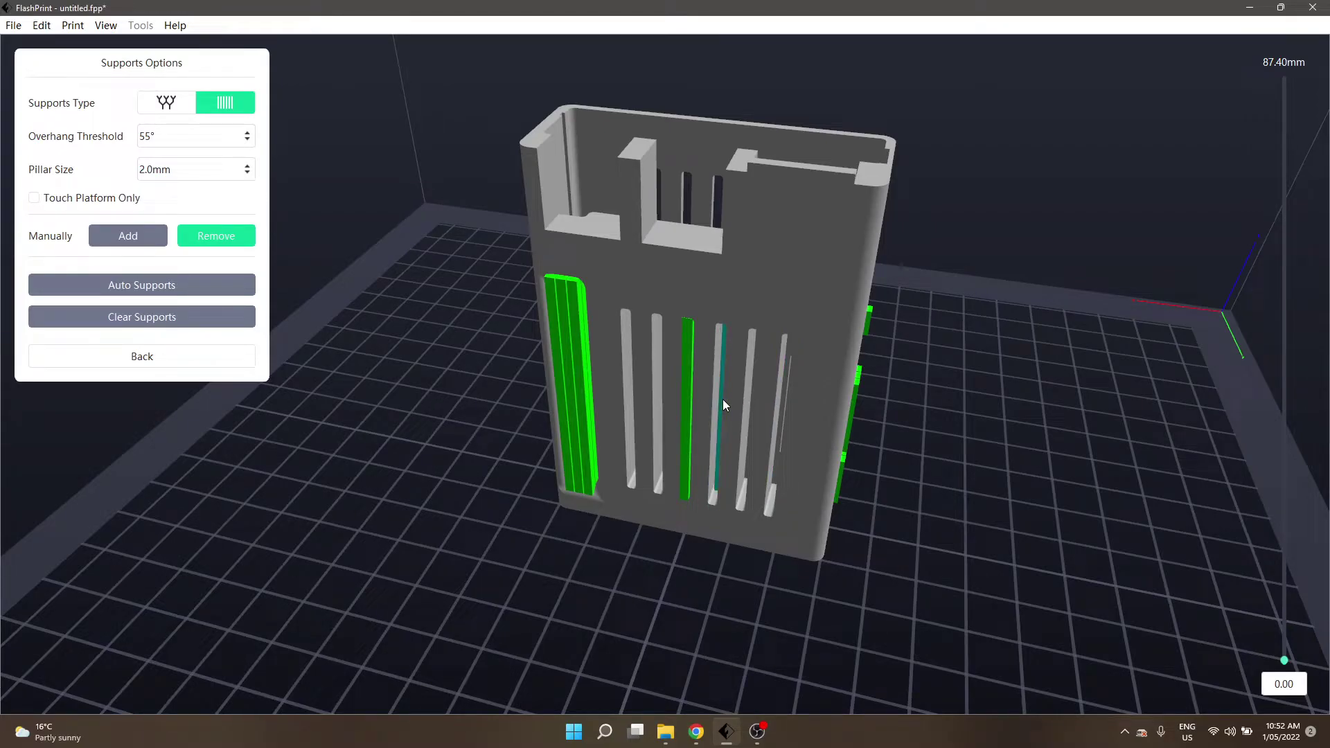
pyautogui.moveTo(698, 393); pyautogui.dragTo(238, 424)
pyautogui.click(733, 384)
pyautogui.click(702, 378)
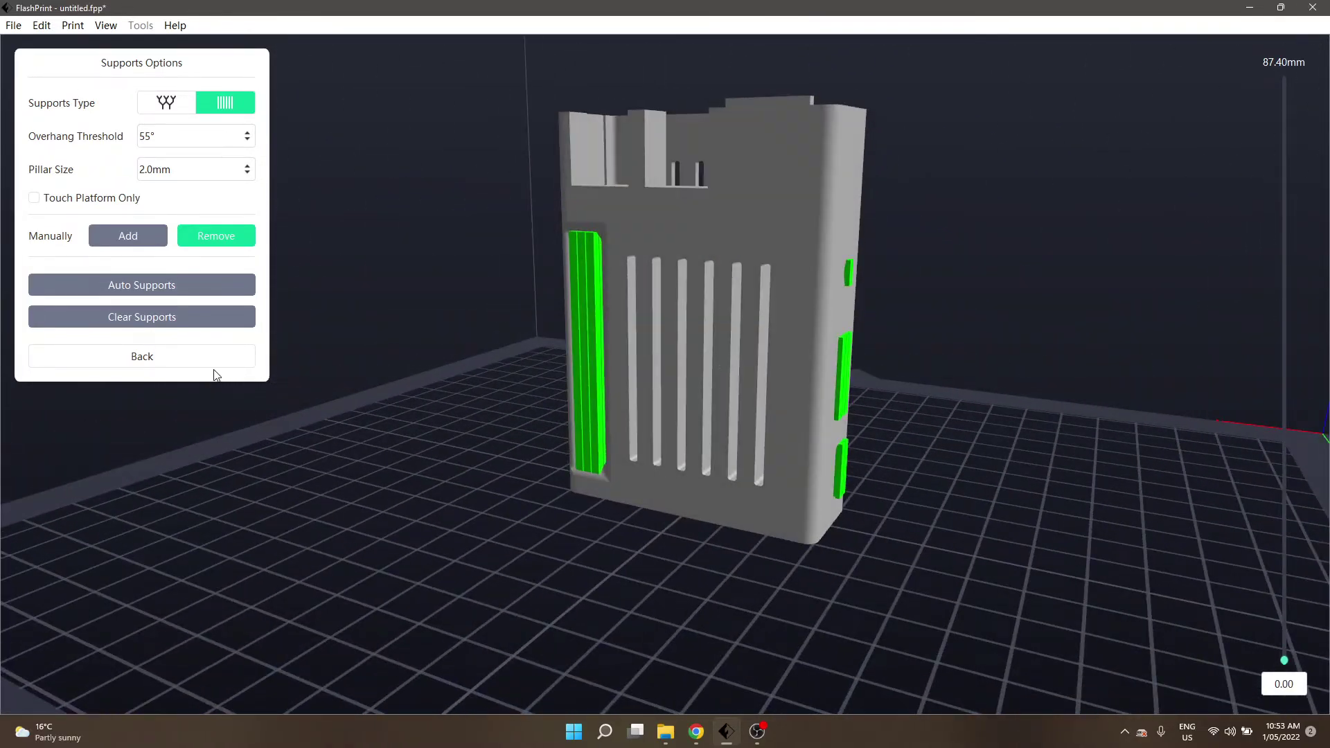
# Step: Close the support editing and slice the case with its remaining supports
pyautogui.click(229, 357)
pyautogui.scroll(2, 636, 377)
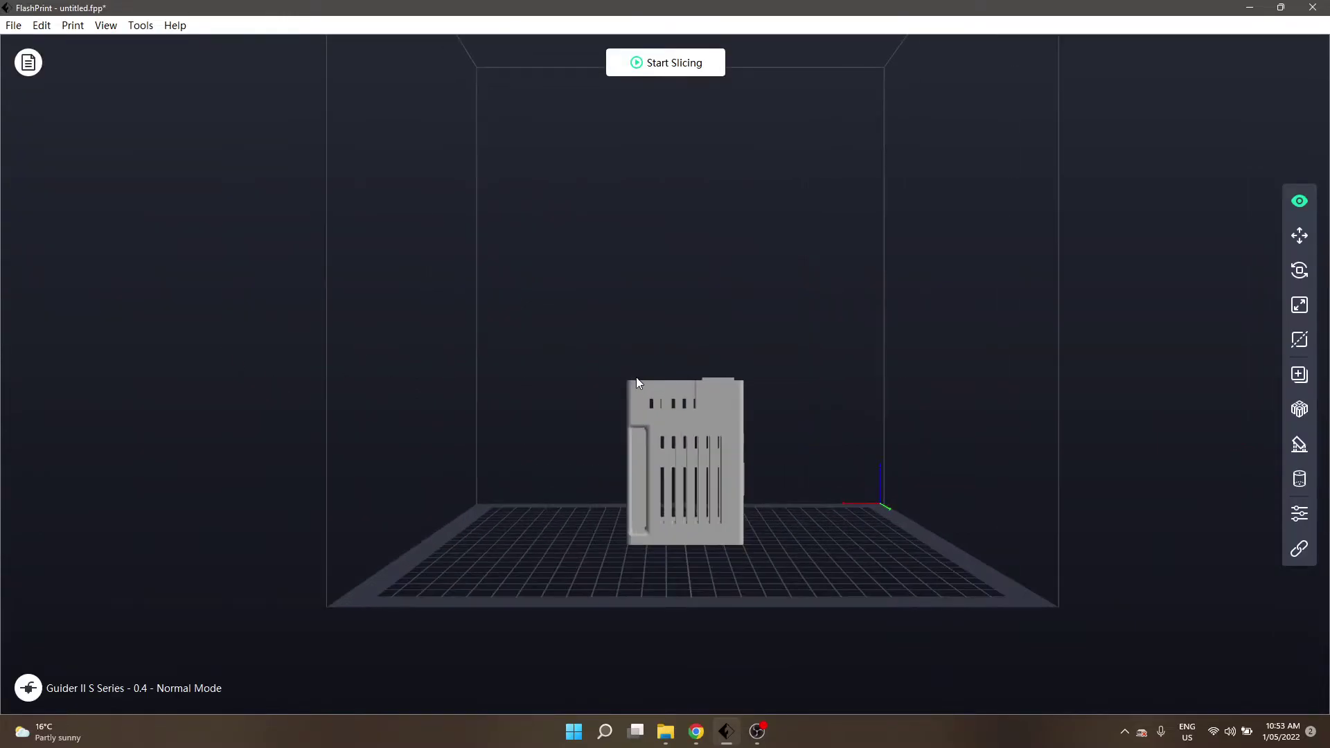
pyautogui.scroll(2, 636, 377)
pyautogui.moveTo(697, 500); pyautogui.dragTo(691, 396)
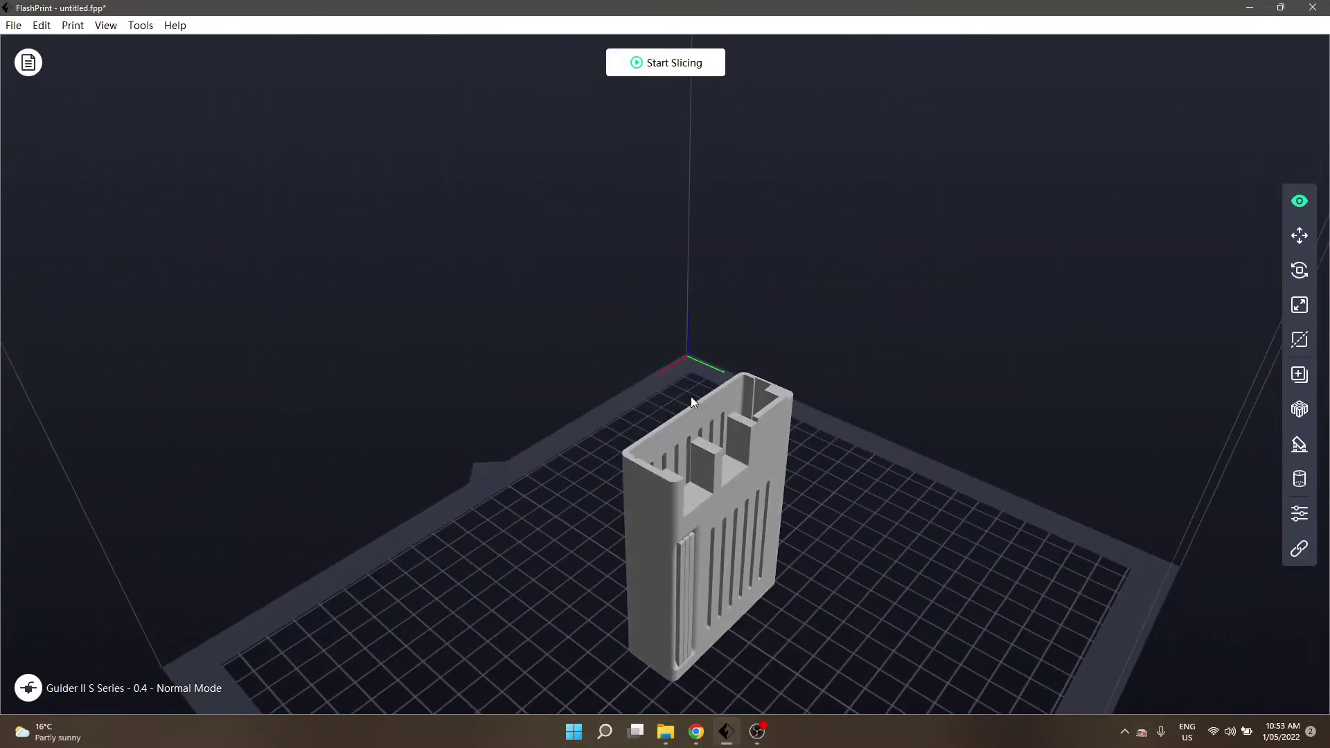
pyautogui.click(679, 74)
pyautogui.click(782, 491)
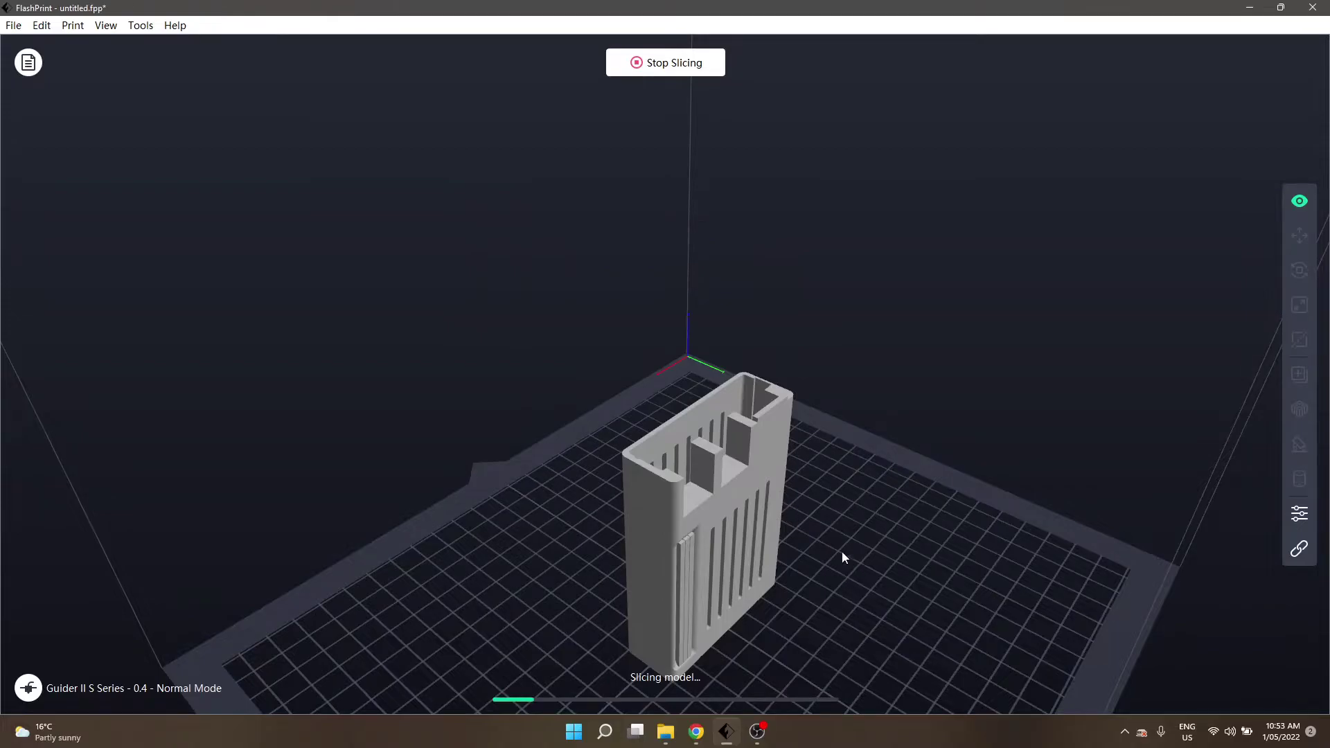
pyautogui.moveTo(850, 542); pyautogui.dragTo(787, 399)
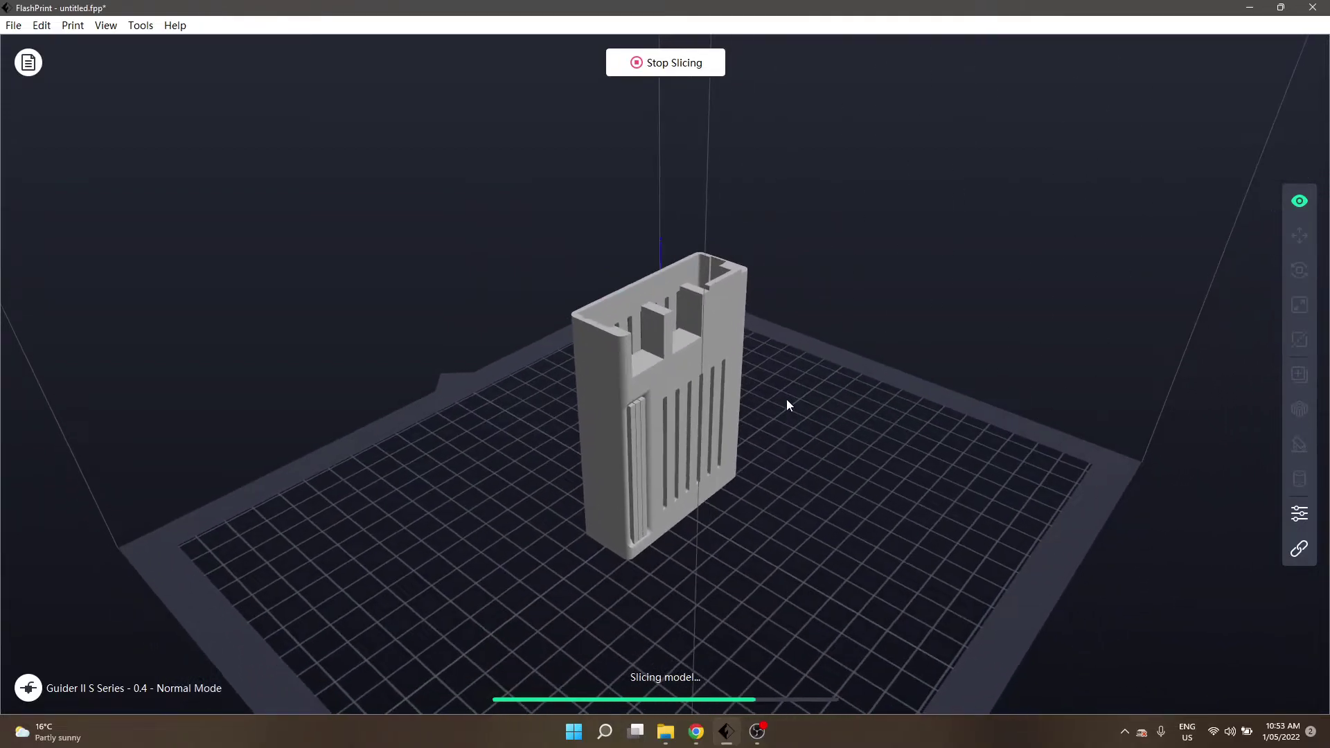
pyautogui.scroll(2, 787, 402)
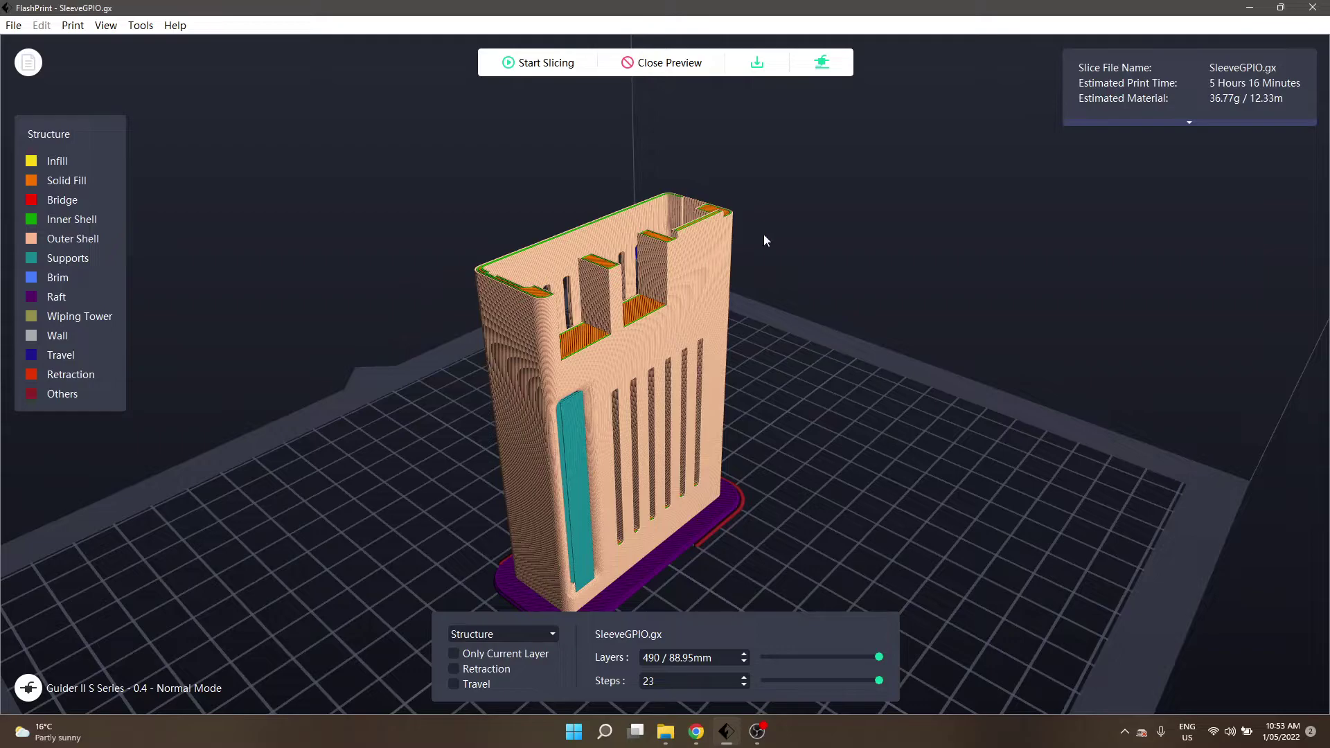
# Step: Expand the slice details and examine the sliced case from several sides, including the supports in the port openings
pyautogui.click(1190, 121)
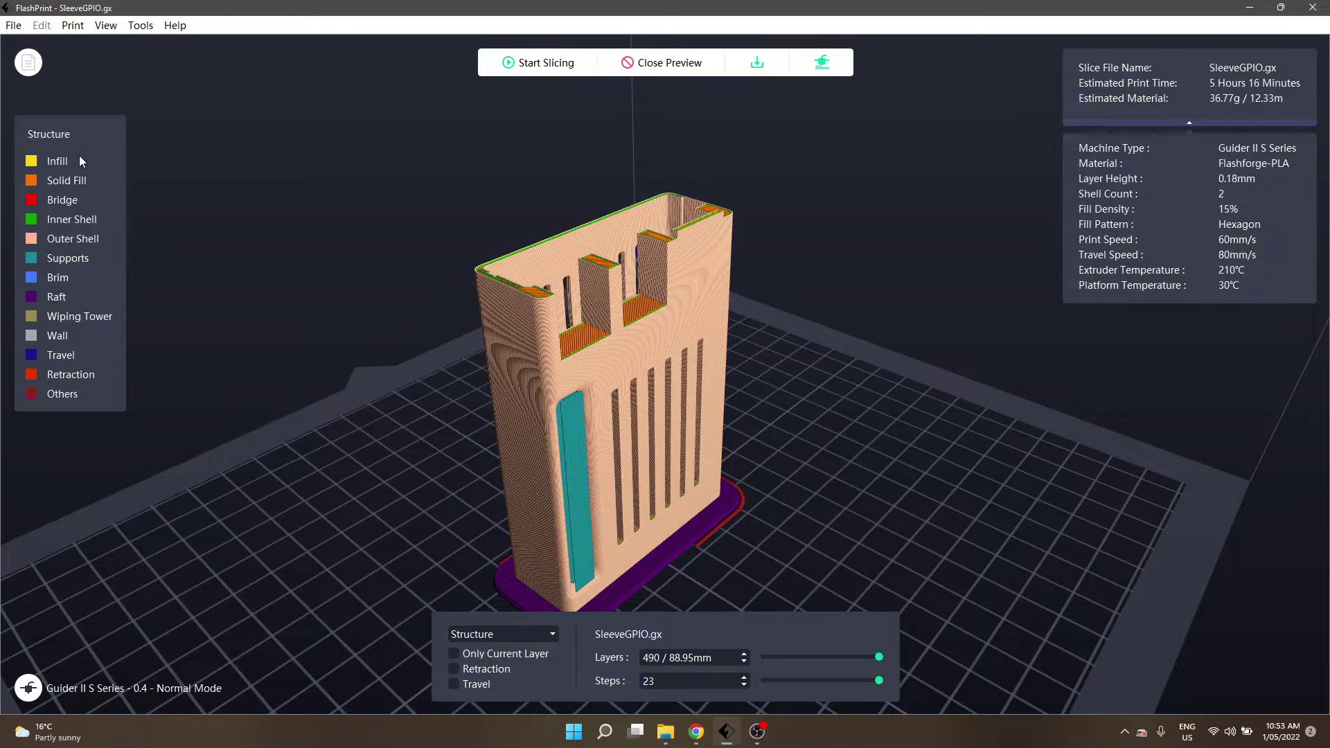
pyautogui.moveTo(522, 393); pyautogui.dragTo(318, 295)
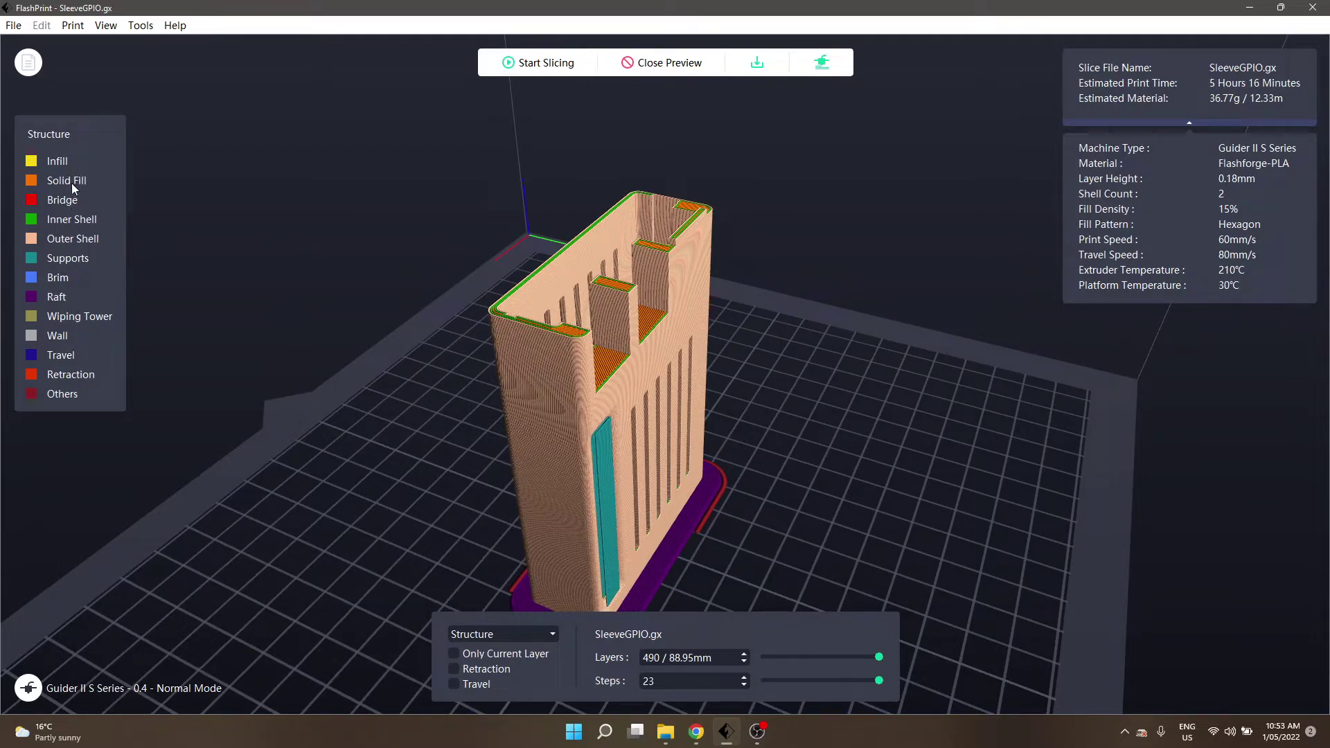
pyautogui.moveTo(354, 412); pyautogui.dragTo(516, 376)
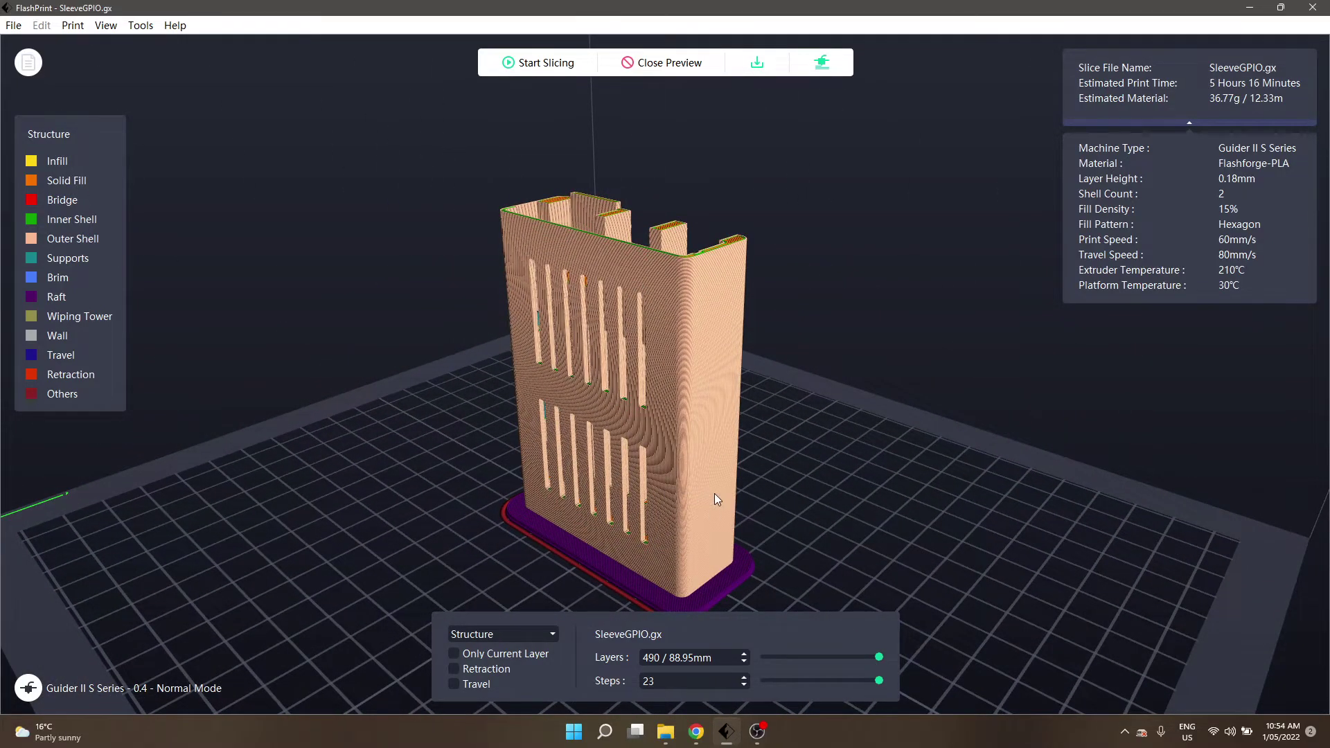
pyautogui.moveTo(714, 494); pyautogui.dragTo(678, 551)
pyautogui.scroll(5, 662, 532)
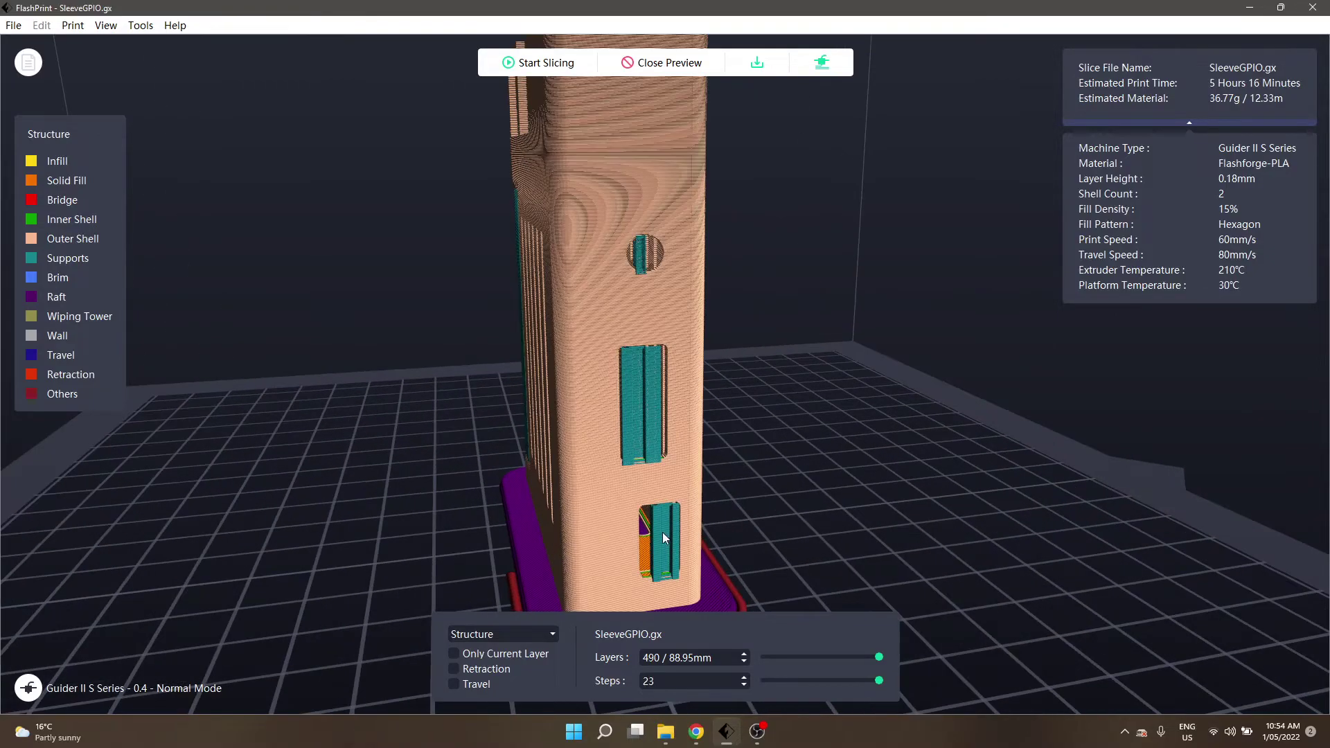
# Step: Lower the preview to layer 60 and examine the infill and the supports inside the port opening
pyautogui.moveTo(879, 657); pyautogui.dragTo(785, 656)
pyautogui.moveTo(701, 509); pyautogui.dragTo(653, 436)
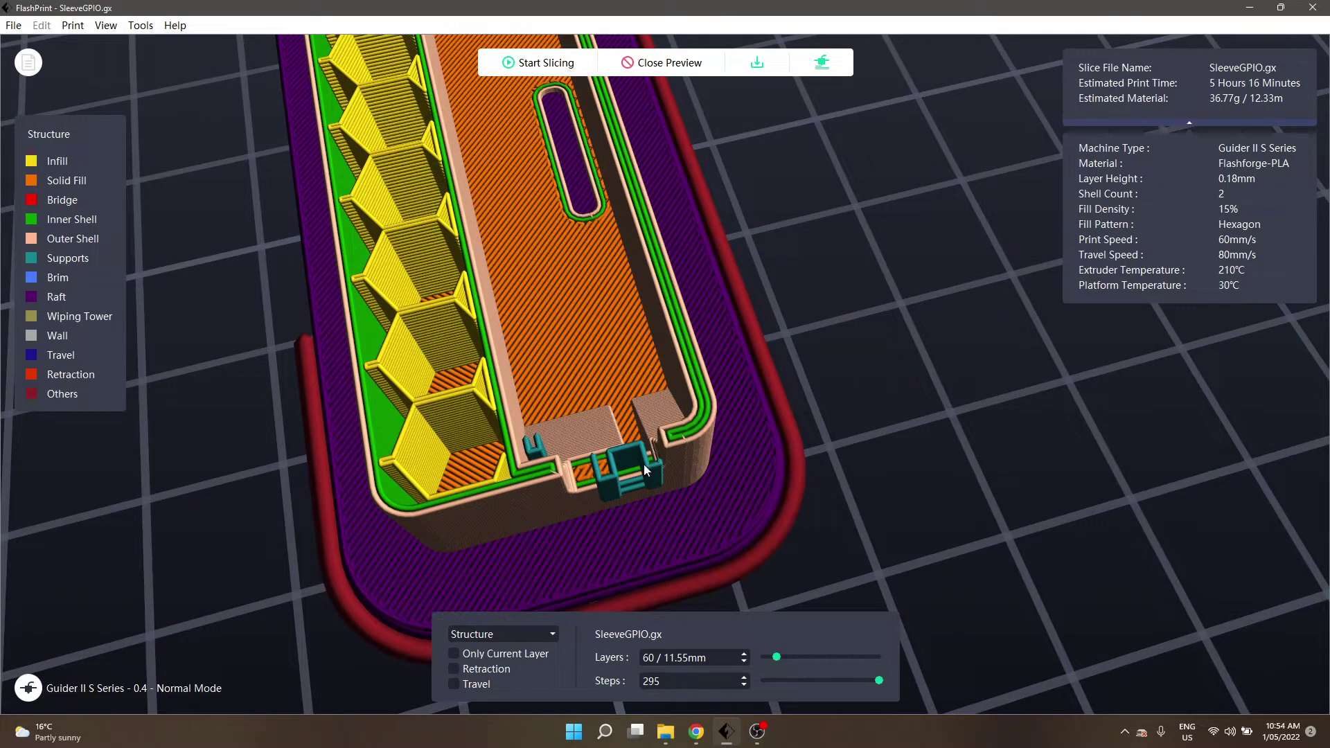
pyautogui.scroll(-4, 596, 463)
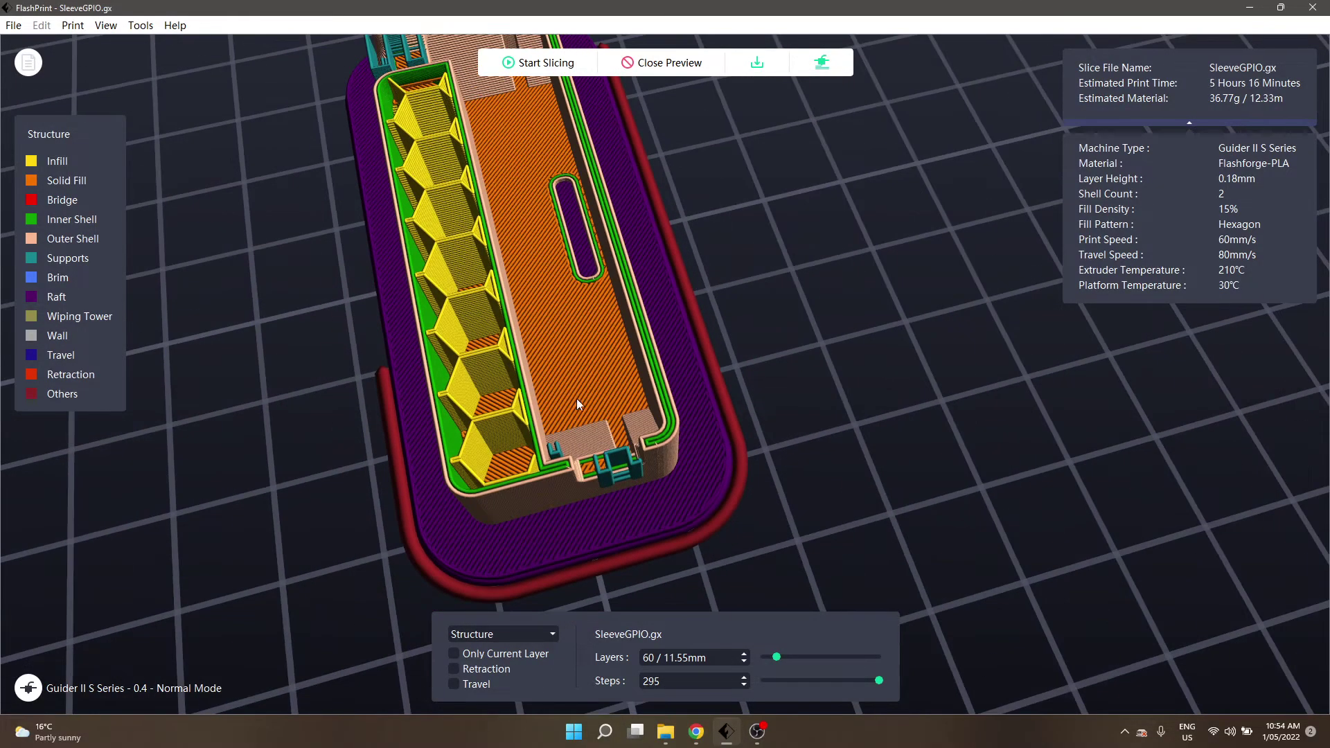
pyautogui.moveTo(546, 369); pyautogui.dragTo(111, 235)
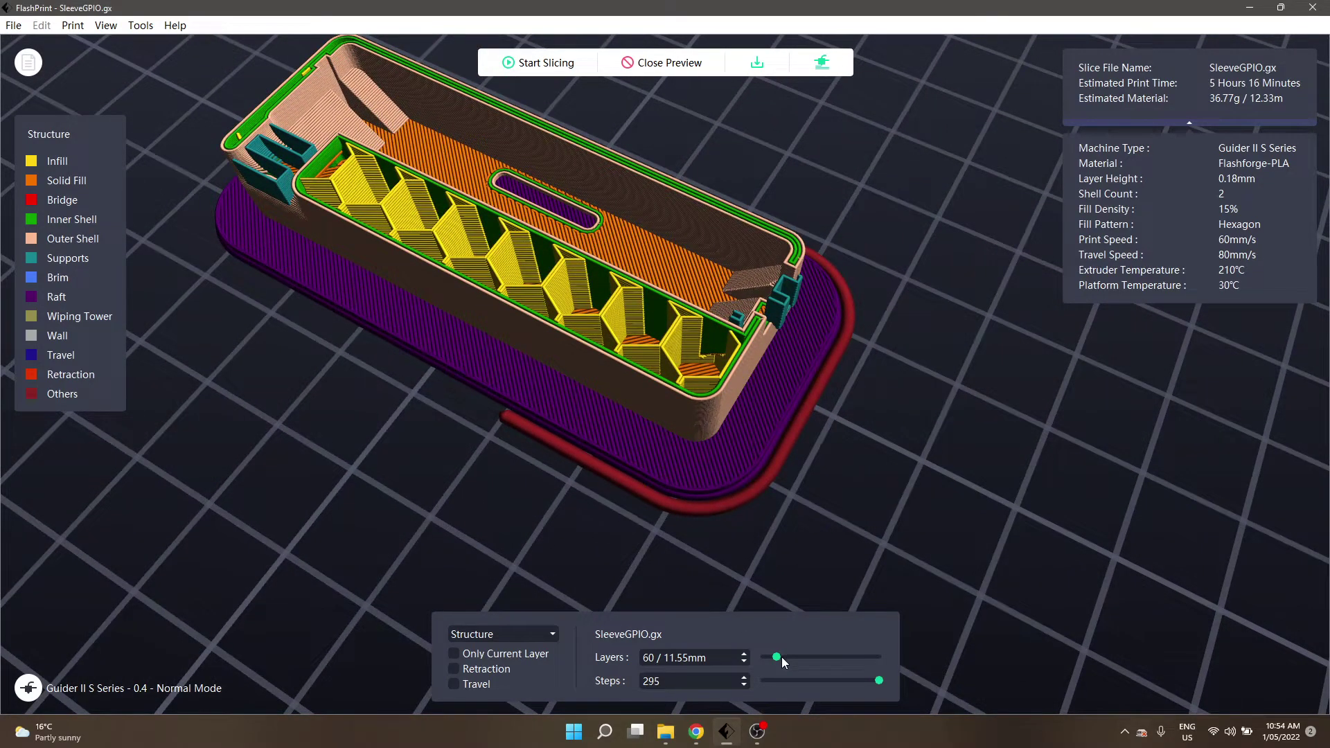
# Step: Raise the preview to layer 249 and beyond to examine the slots and supports, and close the slice preview
pyautogui.moveTo(777, 658); pyautogui.dragTo(822, 657)
pyautogui.moveTo(808, 604); pyautogui.dragTo(703, 419)
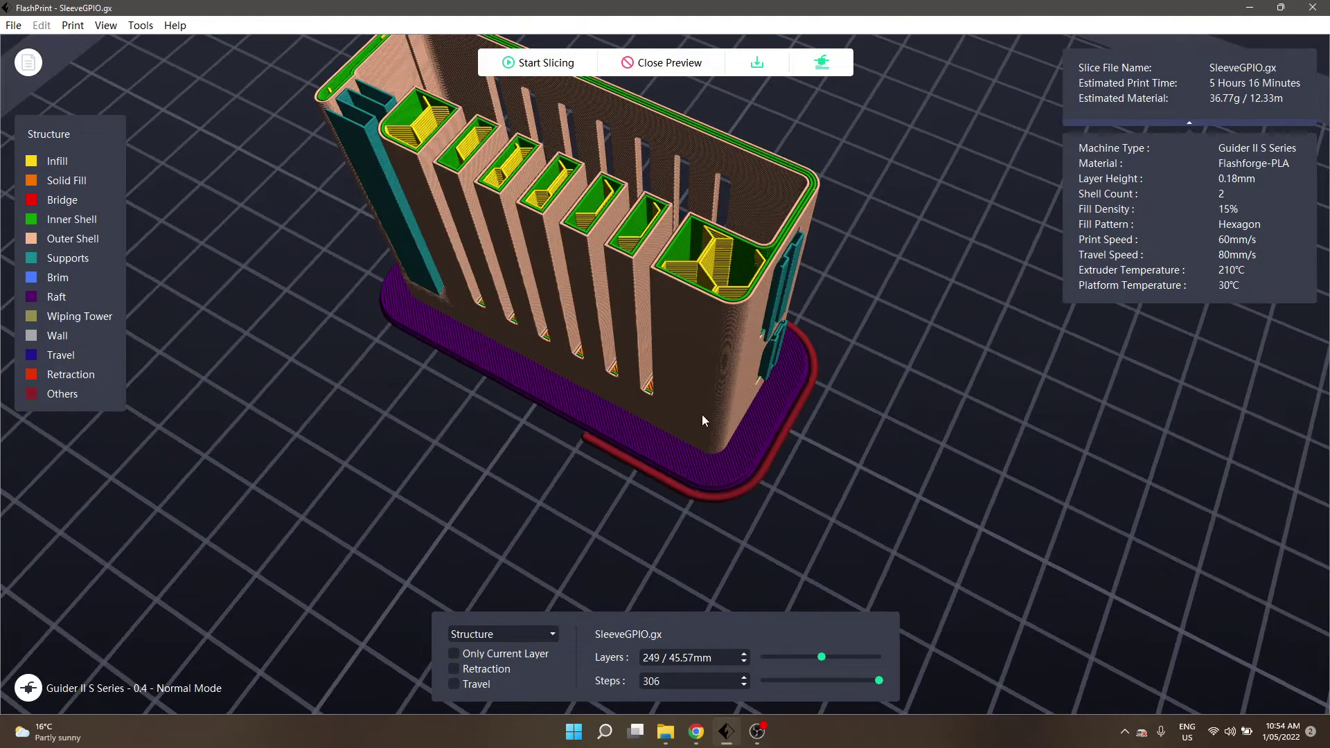
pyautogui.scroll(-5, 701, 415)
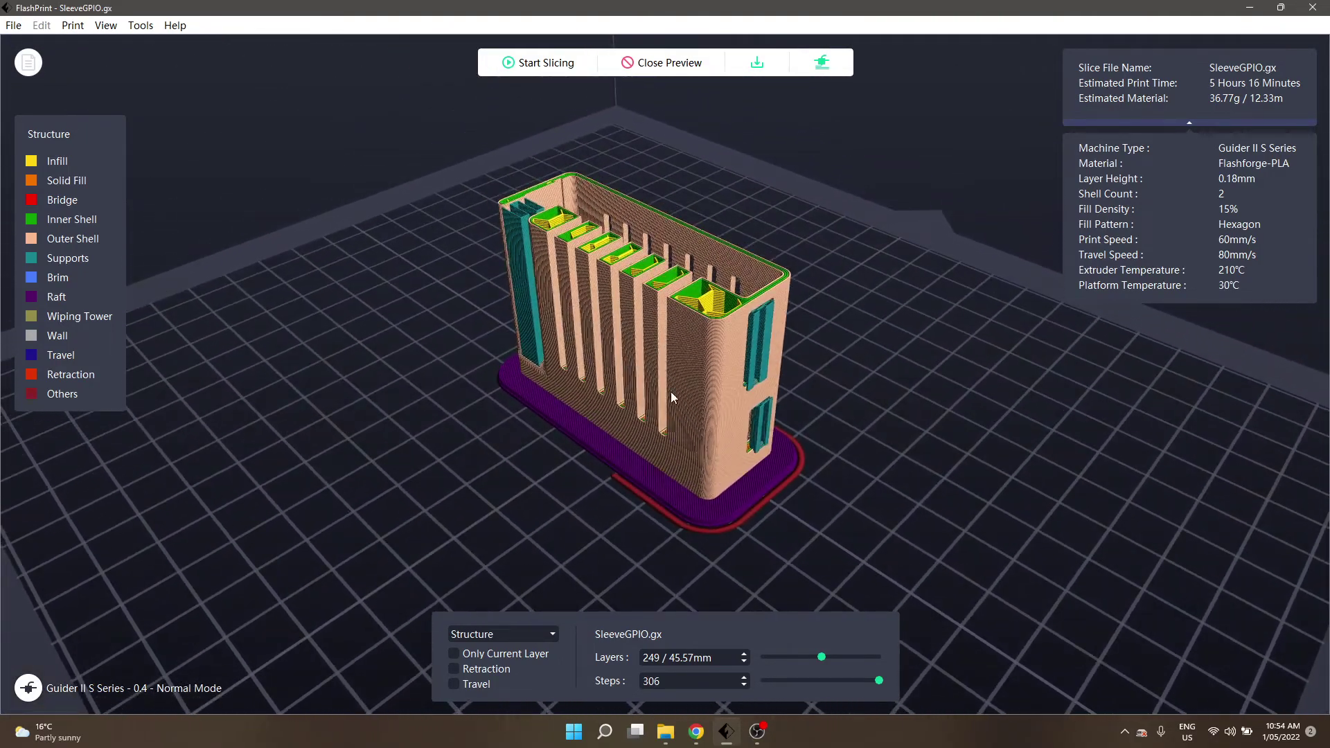
pyautogui.scroll(3, 672, 395)
pyautogui.moveTo(822, 658); pyautogui.dragTo(850, 656)
pyautogui.click(708, 66)
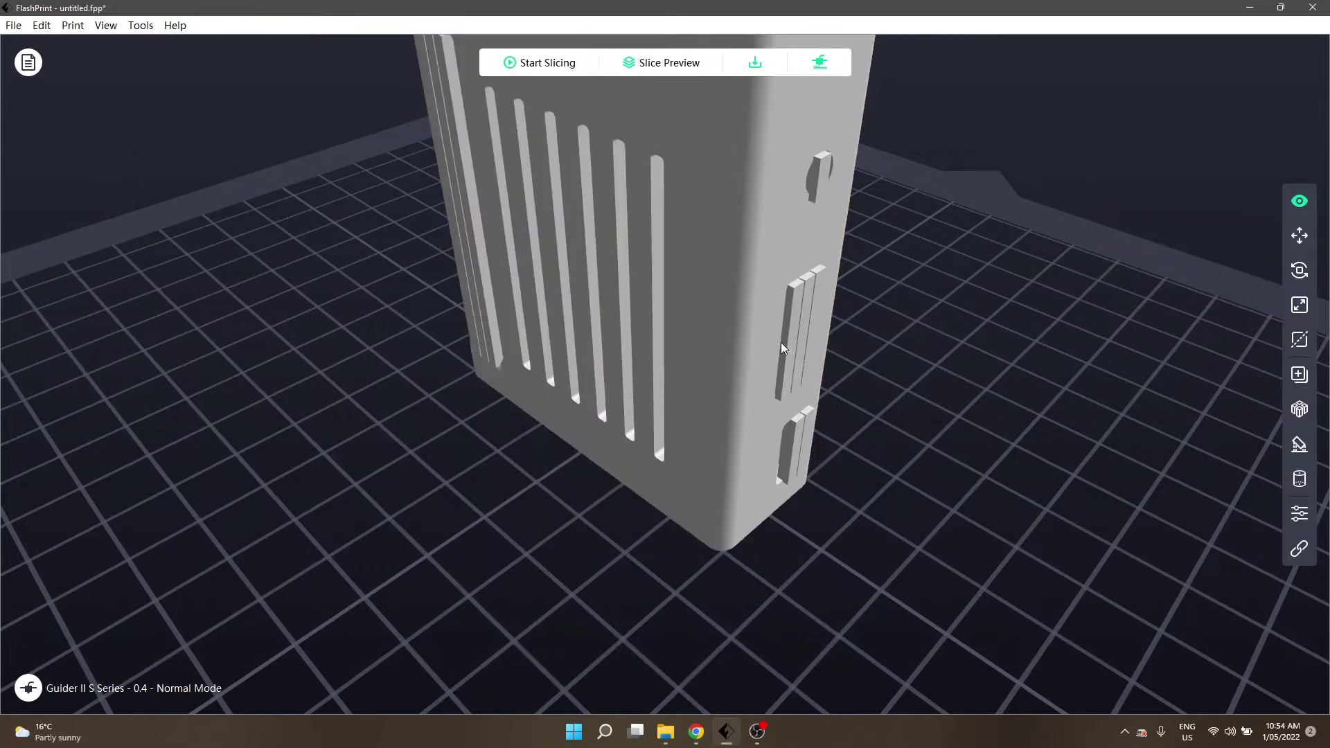
# Step: Review the case's remaining supports in the support options and return to the main view without changing them
pyautogui.scroll(-5, 780, 343)
pyautogui.moveTo(817, 289); pyautogui.dragTo(754, 356)
pyautogui.scroll(3, 755, 355)
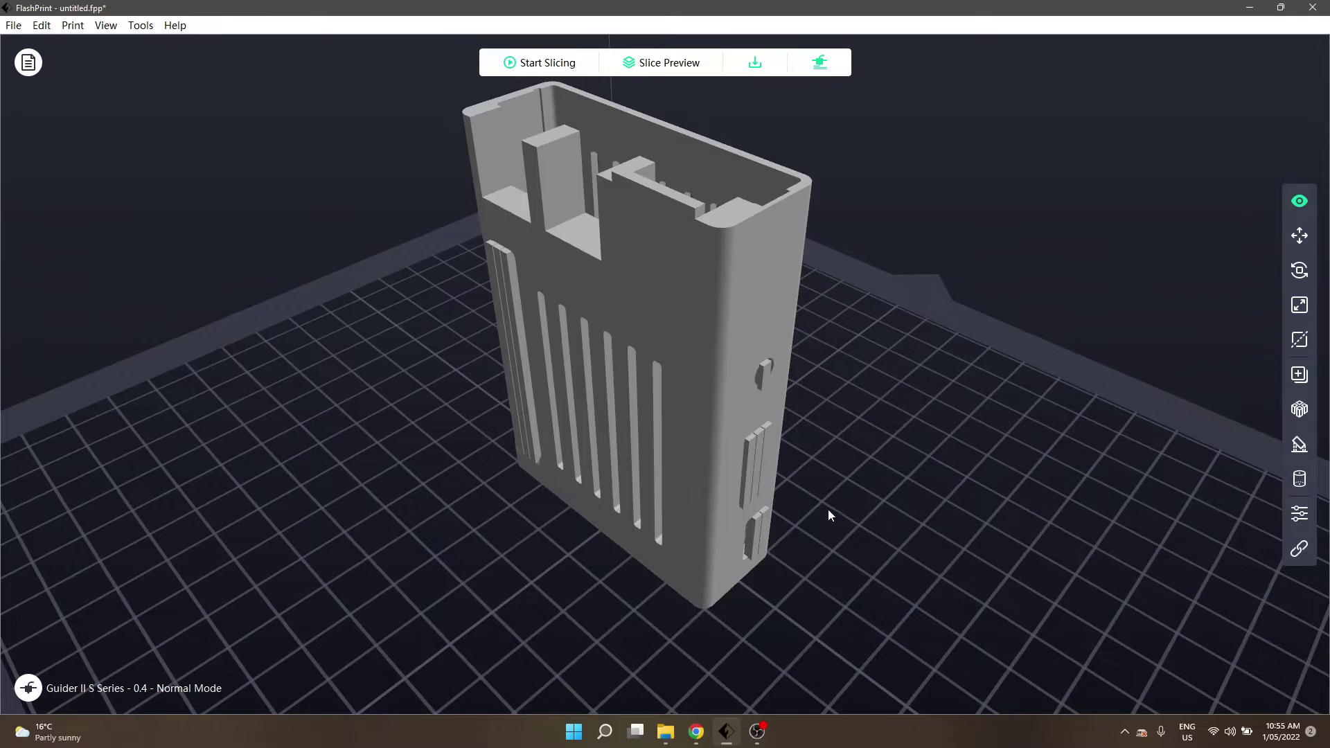
pyautogui.moveTo(676, 420); pyautogui.dragTo(708, 451, button='right')
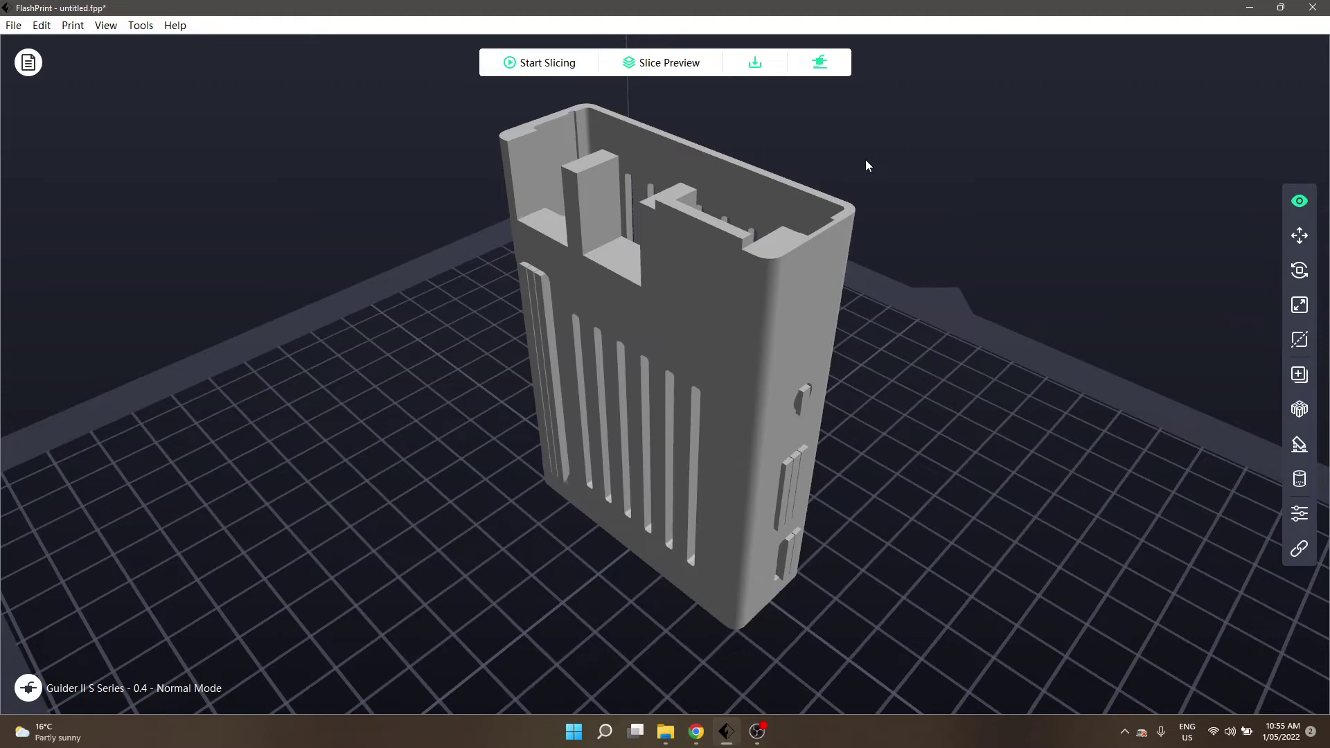
pyautogui.click(1299, 444)
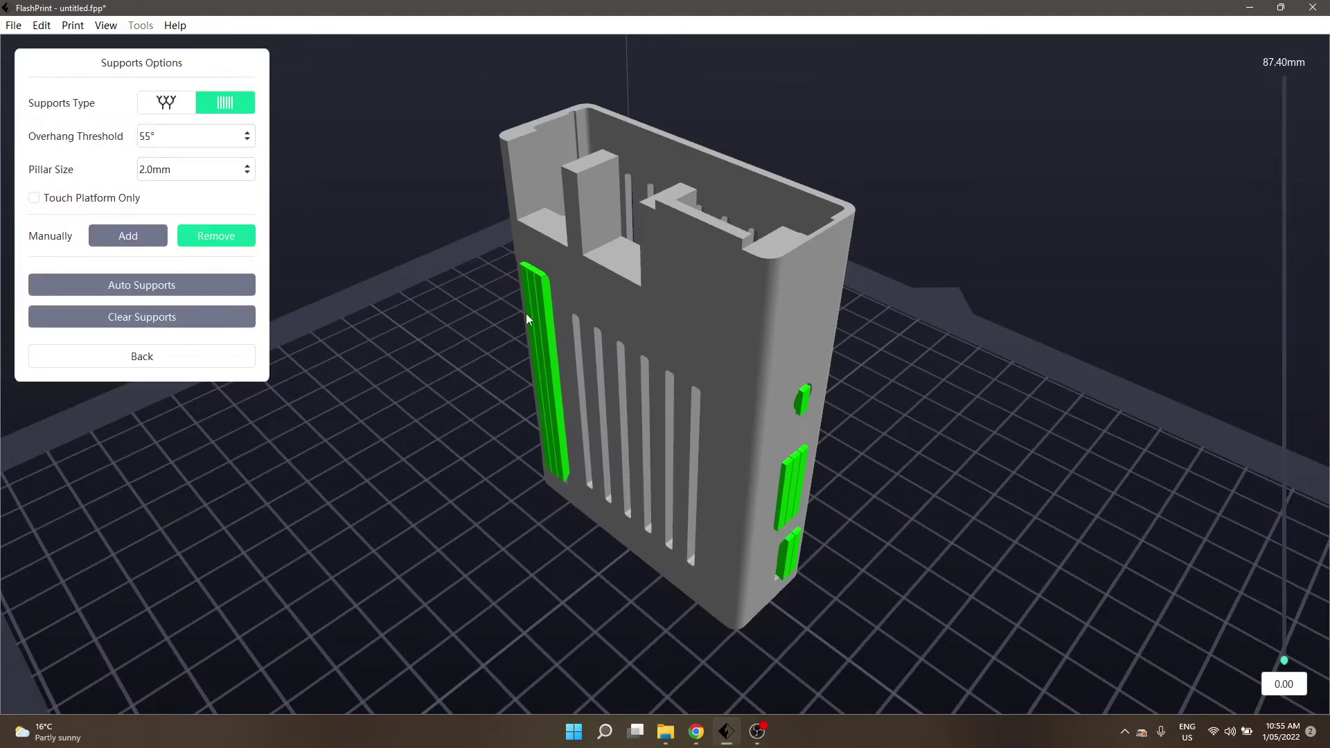
pyautogui.click(205, 352)
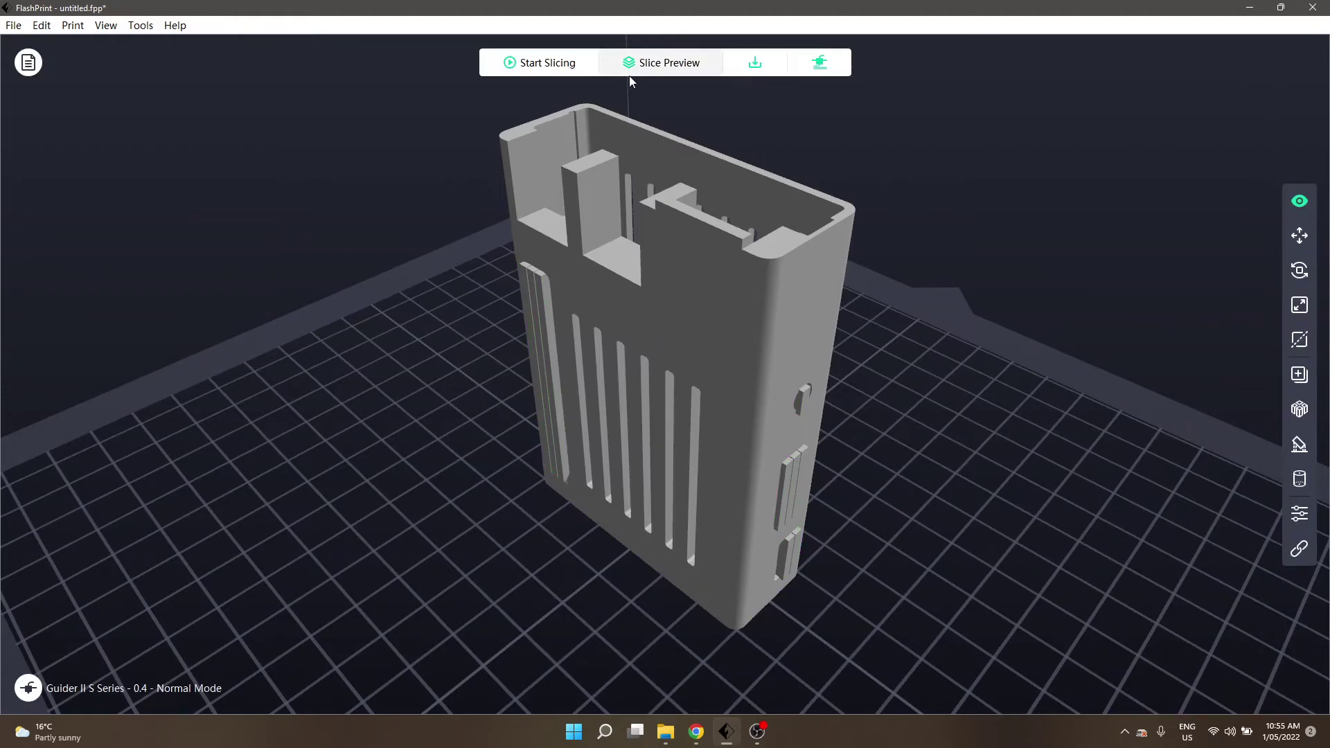